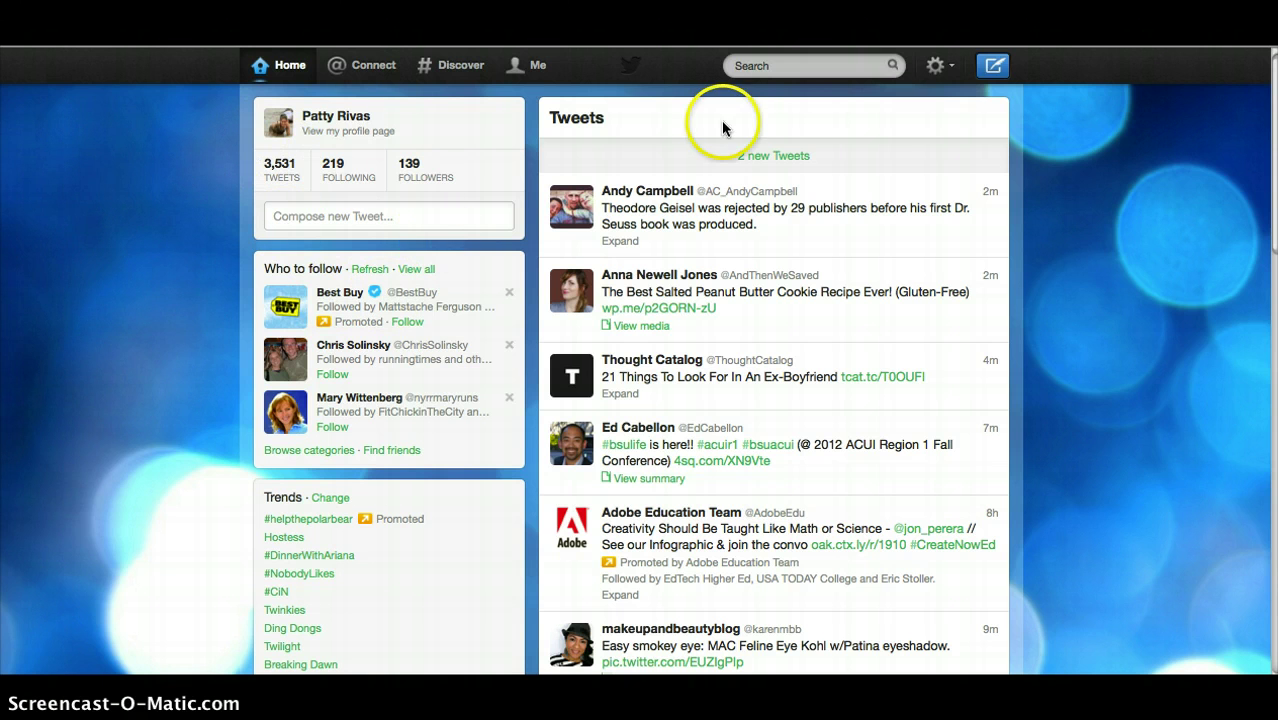
- Load the new tweets in the home timeline and skim through the feed
{"action": "left_click", "coordinate": [779, 157]}
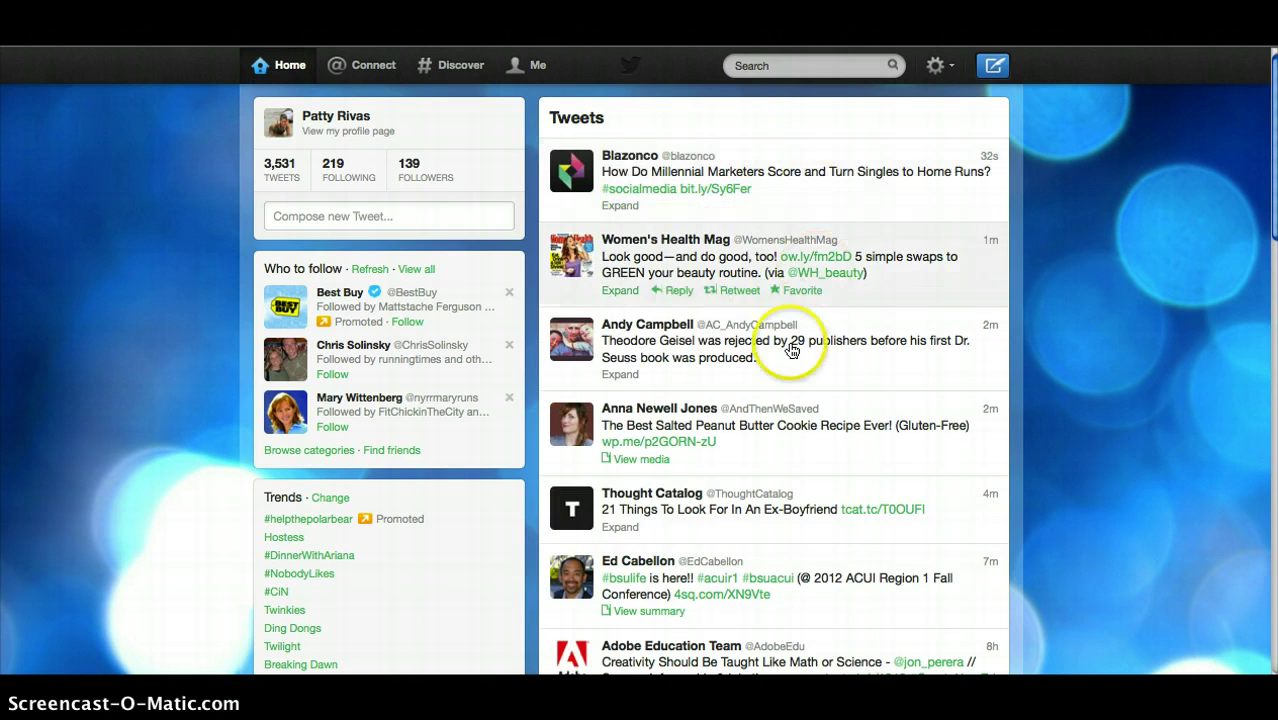
{"action": "scroll", "coordinate": [790, 228], "scroll_direction": "down", "scroll_amount": 10}
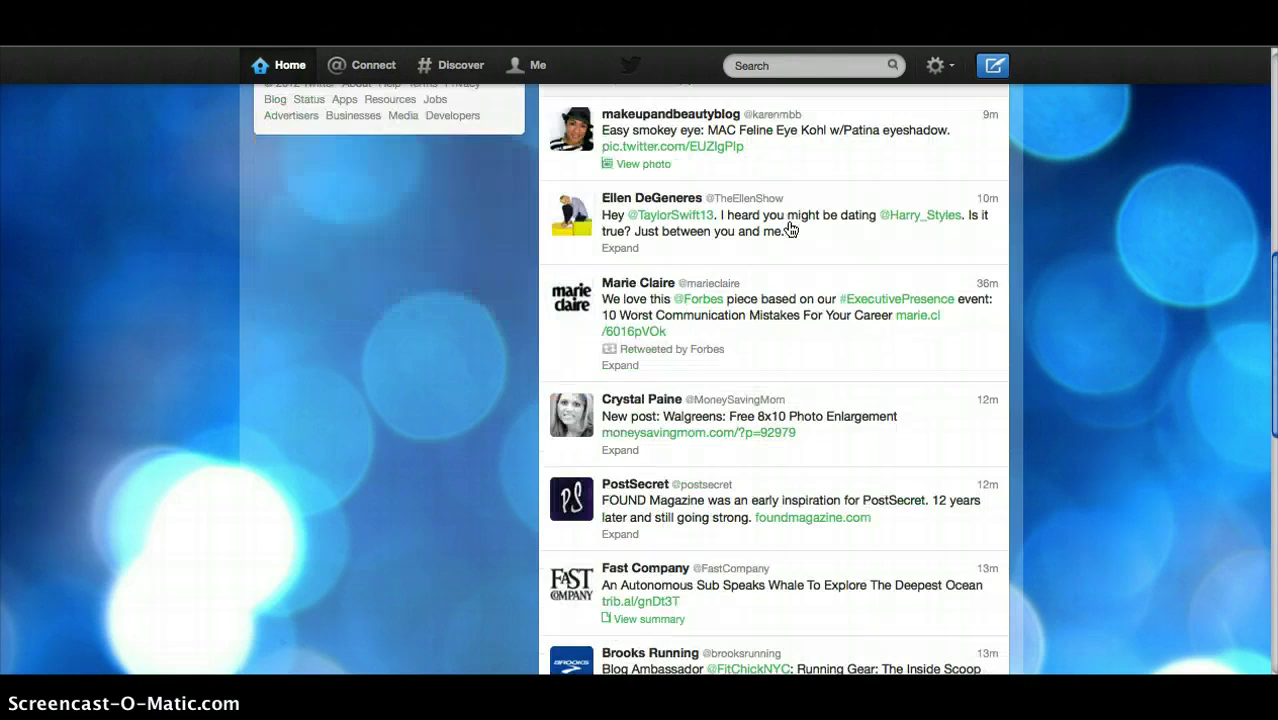
{"action": "scroll", "coordinate": [790, 228], "scroll_direction": "down", "scroll_amount": 10}
{"action": "scroll", "coordinate": [790, 228], "scroll_direction": "up", "scroll_amount": 8}
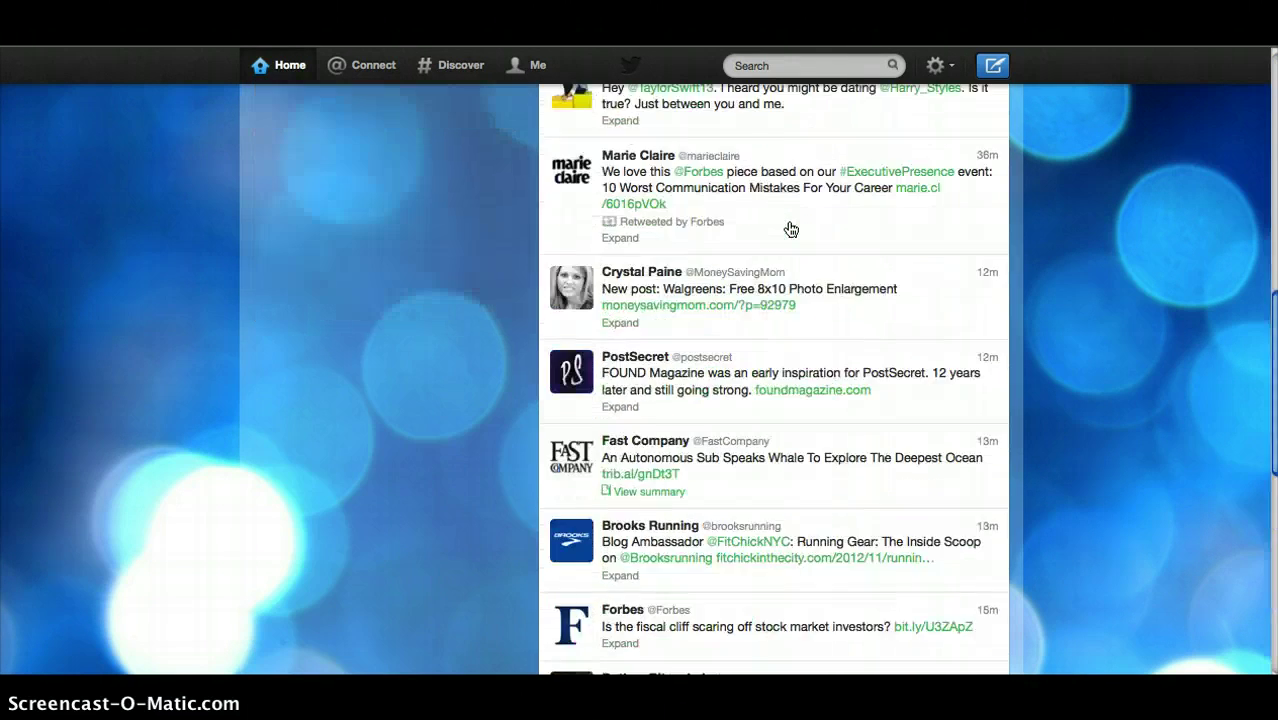
{"action": "scroll", "coordinate": [790, 228], "scroll_direction": "up", "scroll_amount": 10}
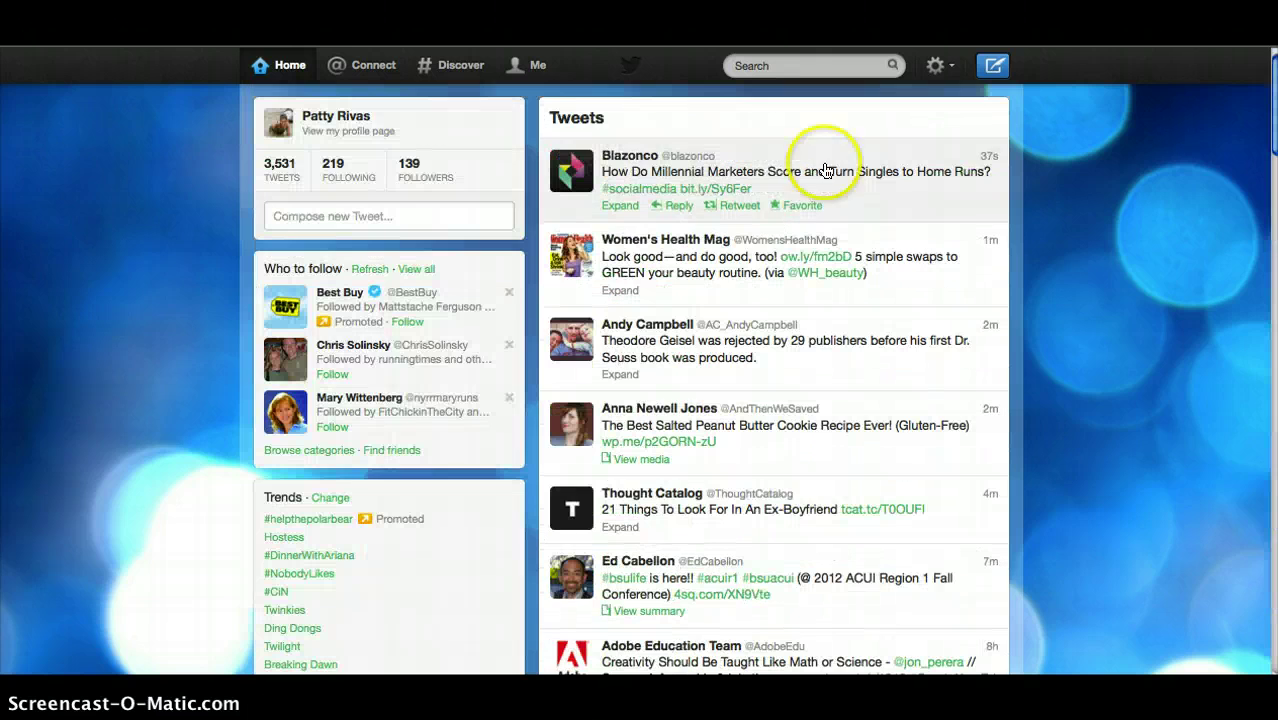
- Open the new tweet composer to view its photo and location options, and close it without posting
{"action": "left_click", "coordinate": [994, 67]}
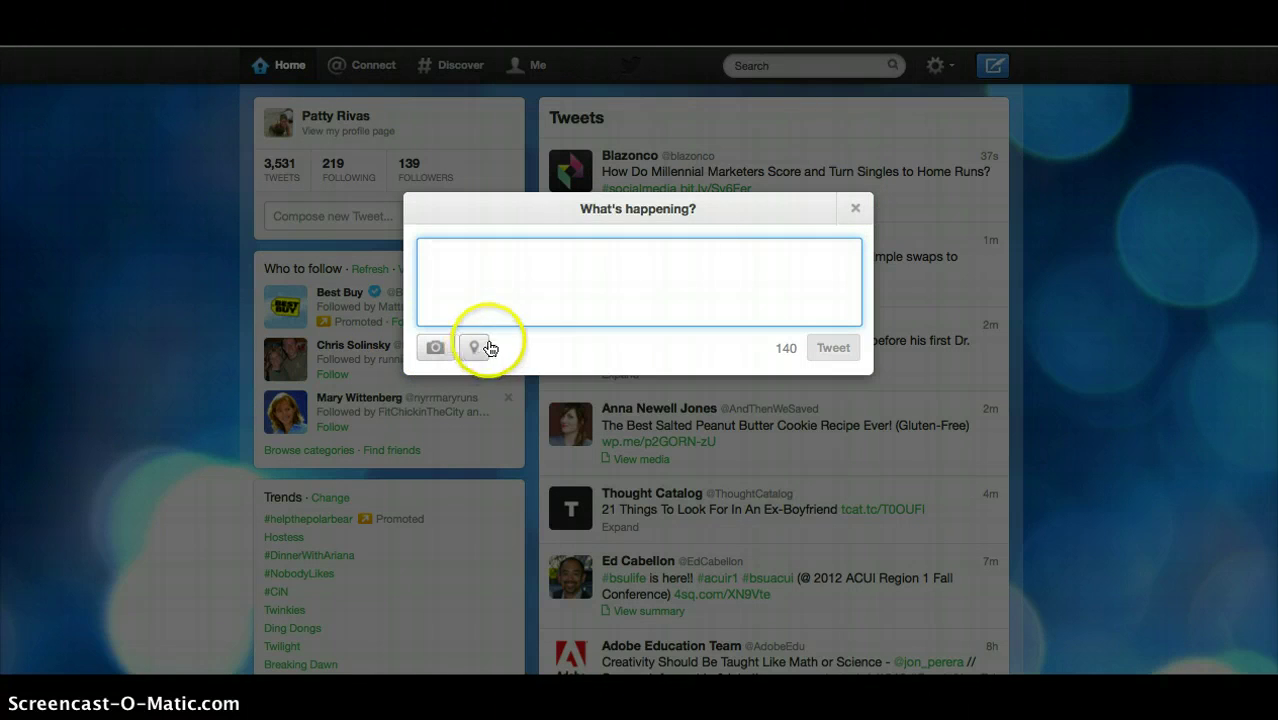
{"action": "left_click", "coordinate": [855, 208]}
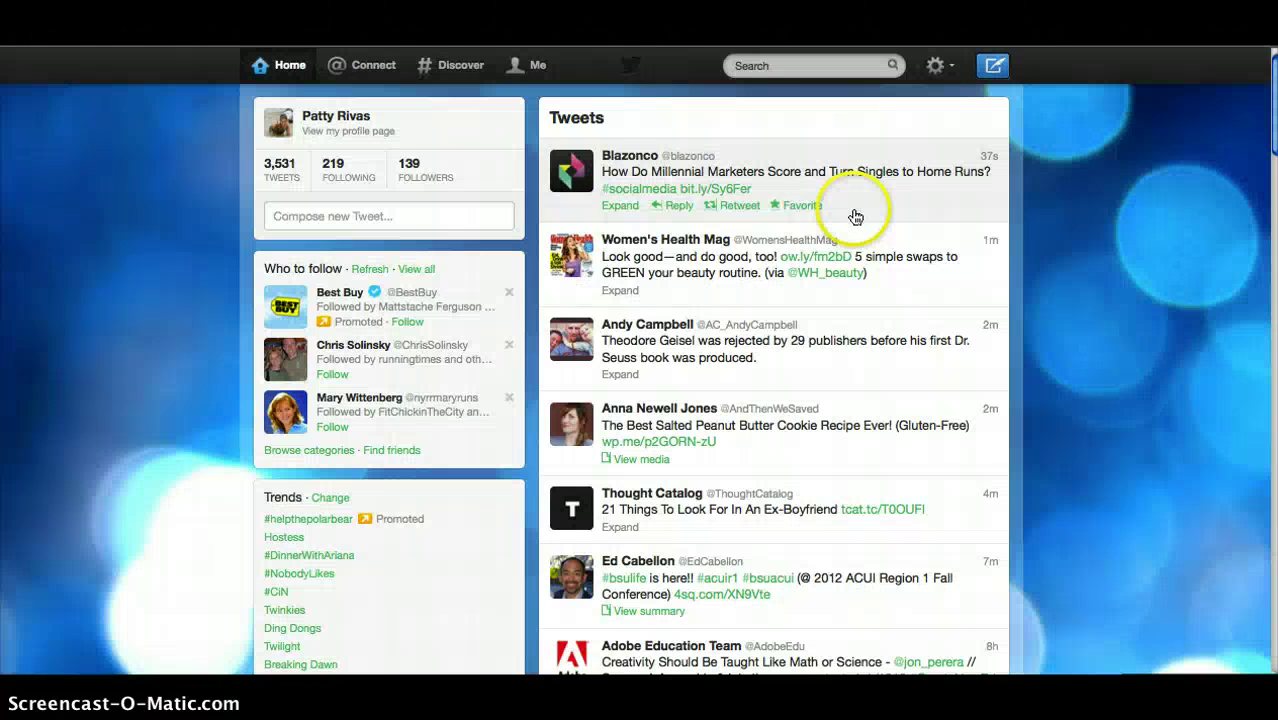
- View the Discover page and the tweets for the trend #NobodyLikes, and return to the home timeline
{"action": "left_click", "coordinate": [447, 72]}
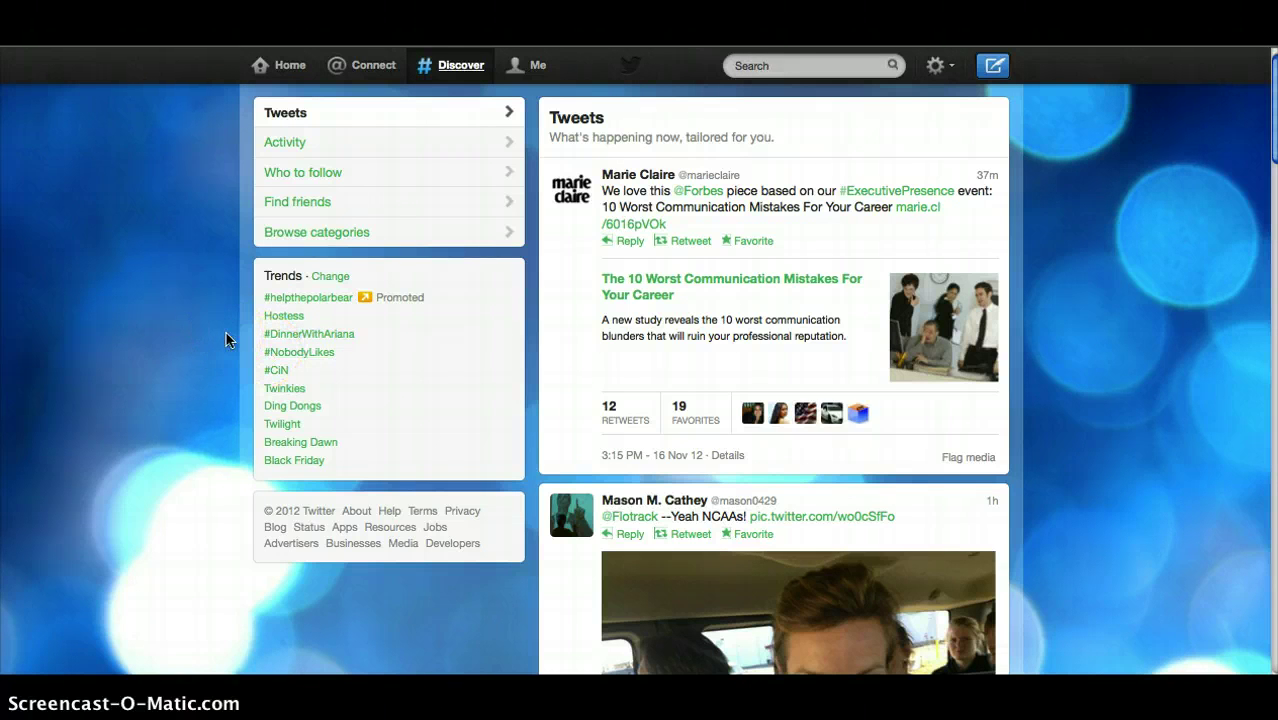
{"action": "left_click", "coordinate": [295, 353]}
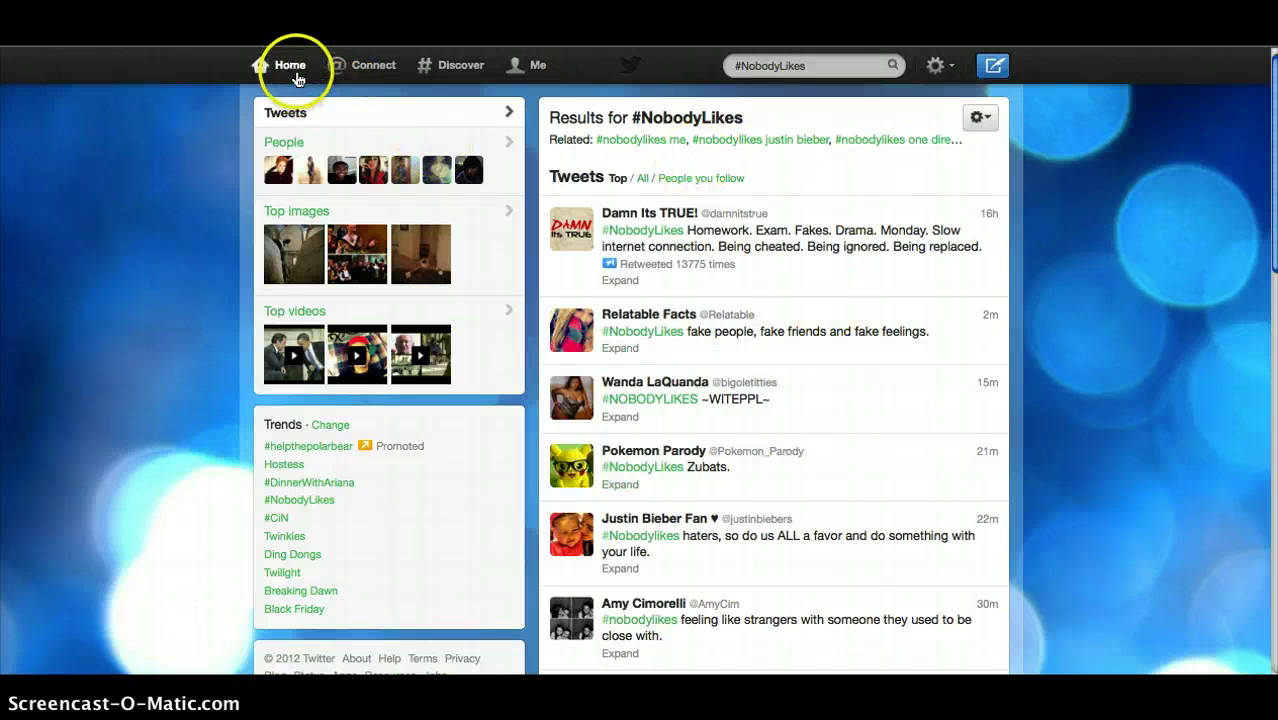
{"action": "left_click", "coordinate": [292, 66]}
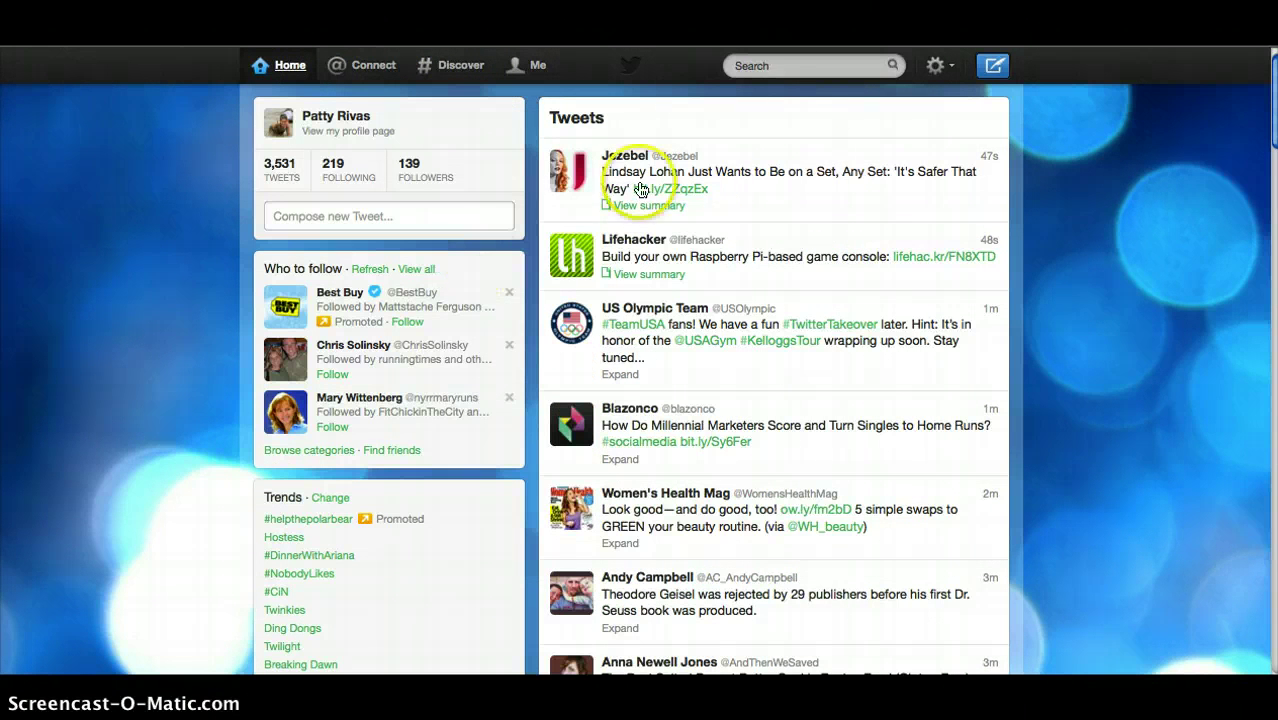
- Search Twitter for "rutgers" and look through the resulting tweets
{"action": "left_click", "coordinate": [812, 66]}
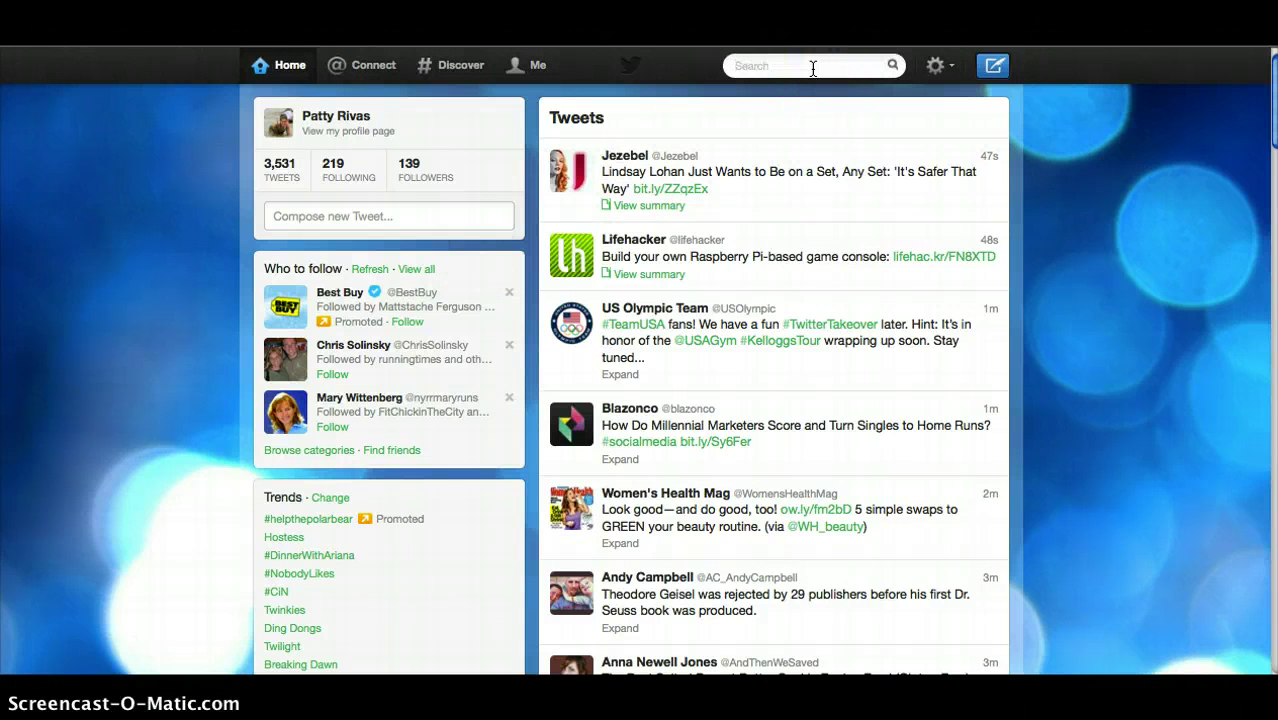
{"action": "type", "text": "rutgers"}
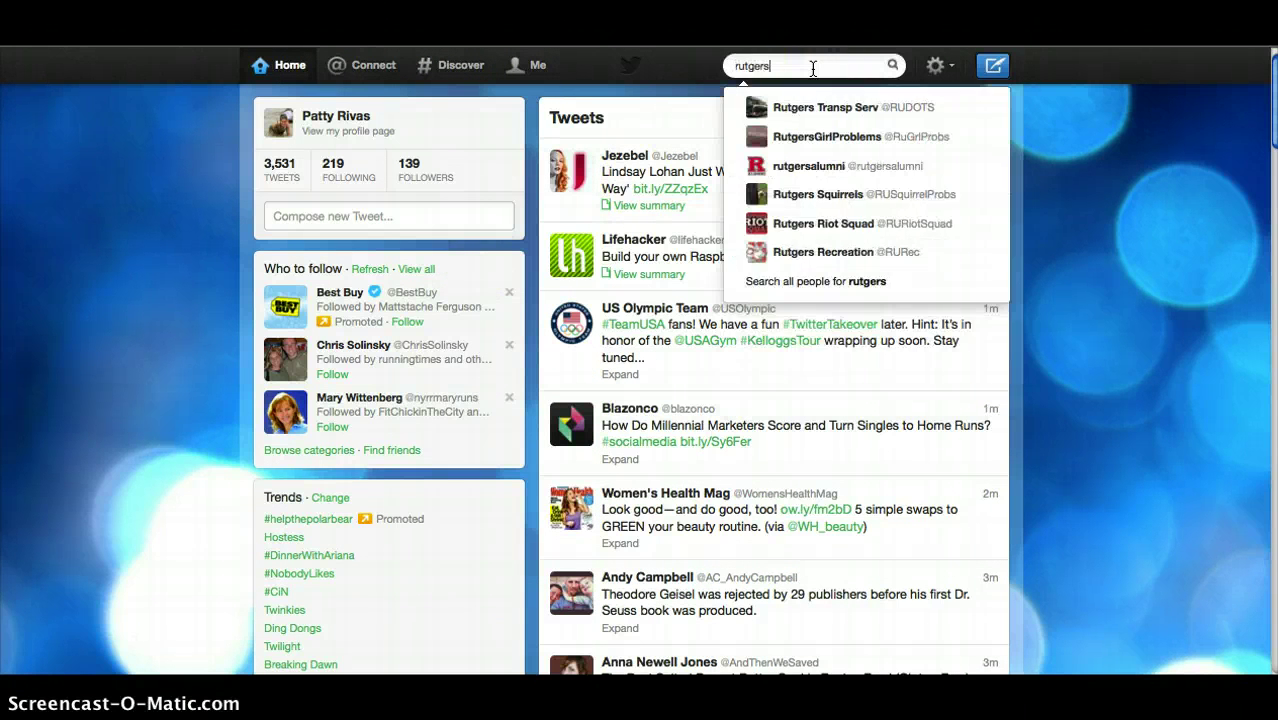
{"action": "key", "text": "Return"}
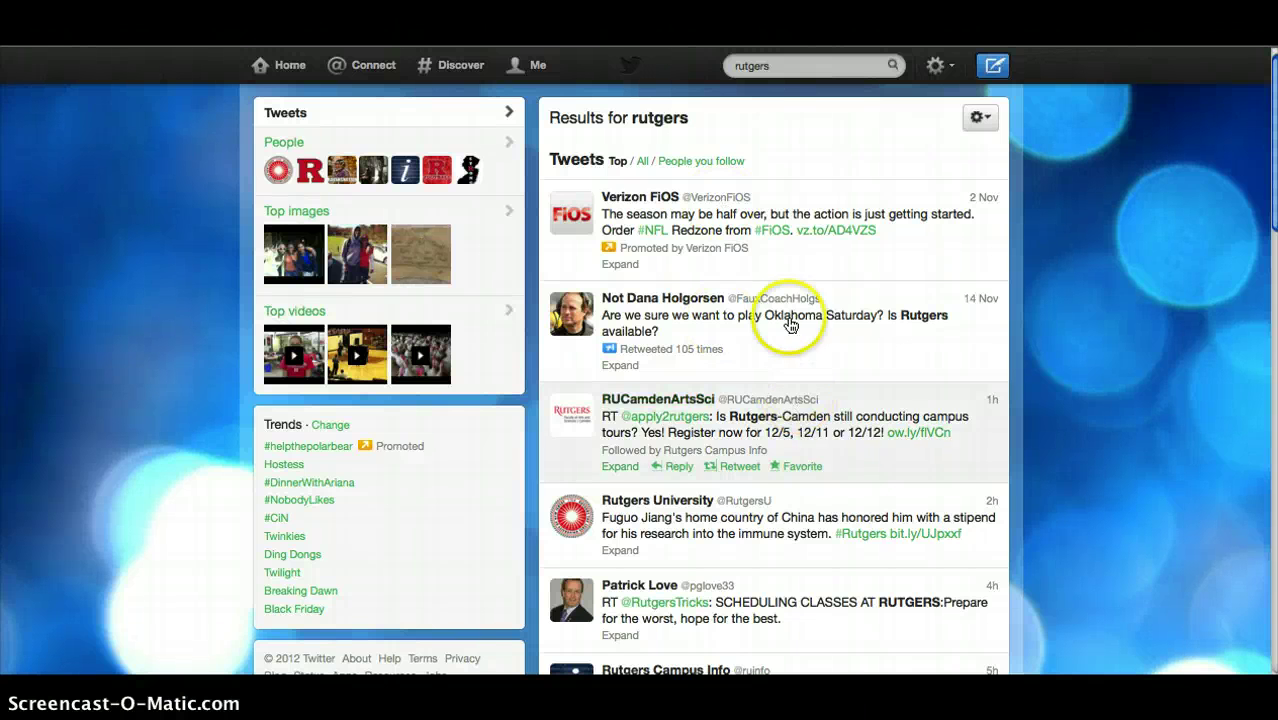
{"action": "scroll", "coordinate": [736, 296], "scroll_direction": "down", "scroll_amount": 3}
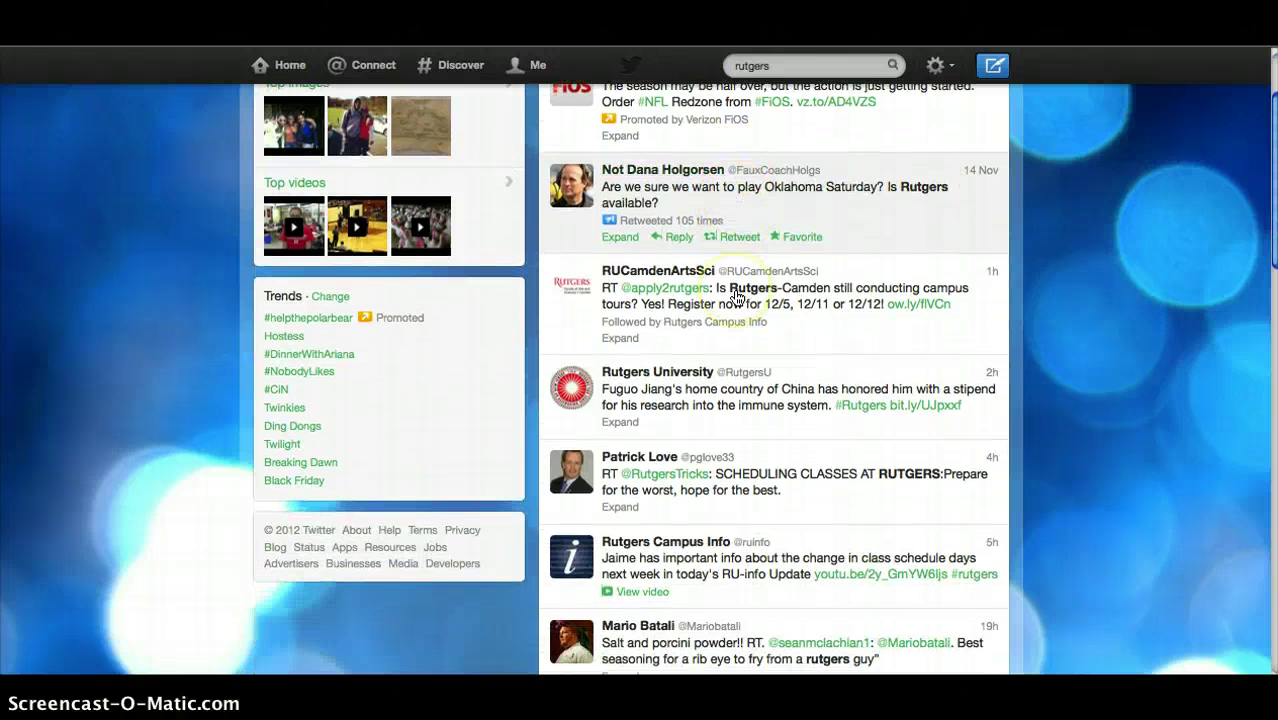
{"action": "scroll", "coordinate": [736, 296], "scroll_direction": "down", "scroll_amount": 8}
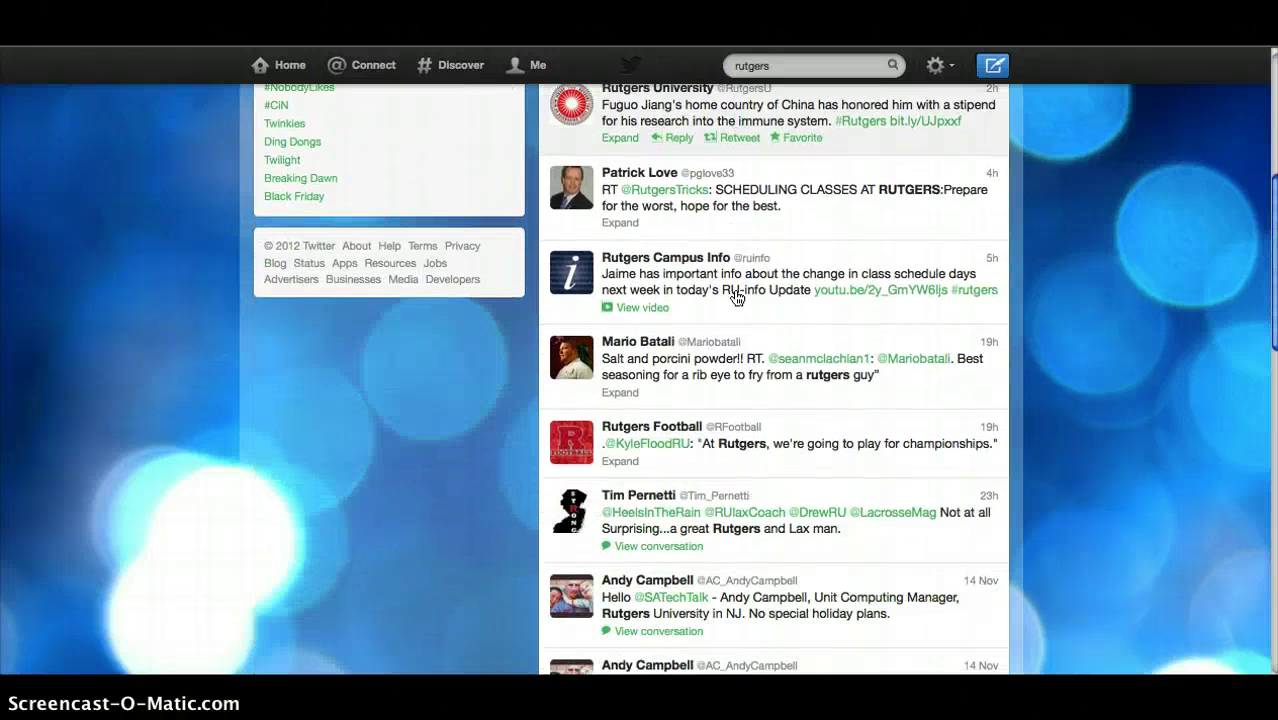
{"action": "scroll", "coordinate": [736, 296], "scroll_direction": "down", "scroll_amount": 9}
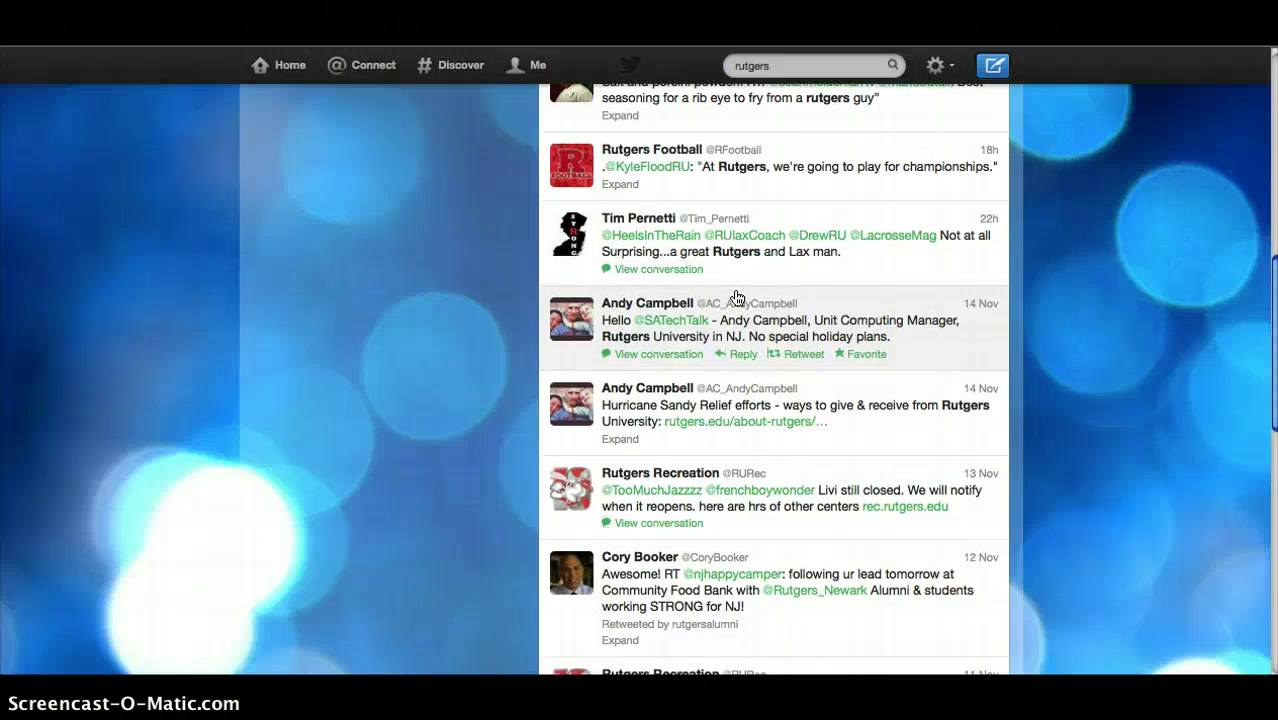
{"action": "scroll", "coordinate": [736, 296], "scroll_direction": "up", "scroll_amount": 20}
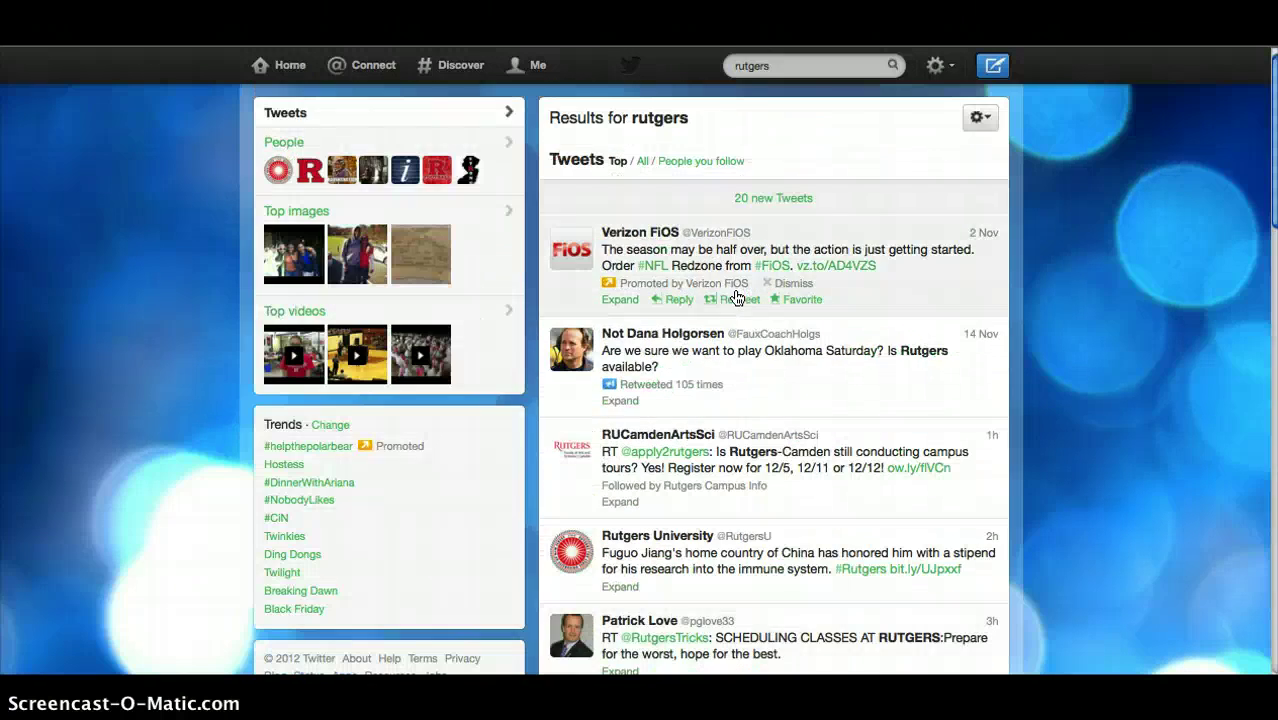
- Run the suggested search for "rutgers newark"
{"action": "left_click", "coordinate": [793, 68]}
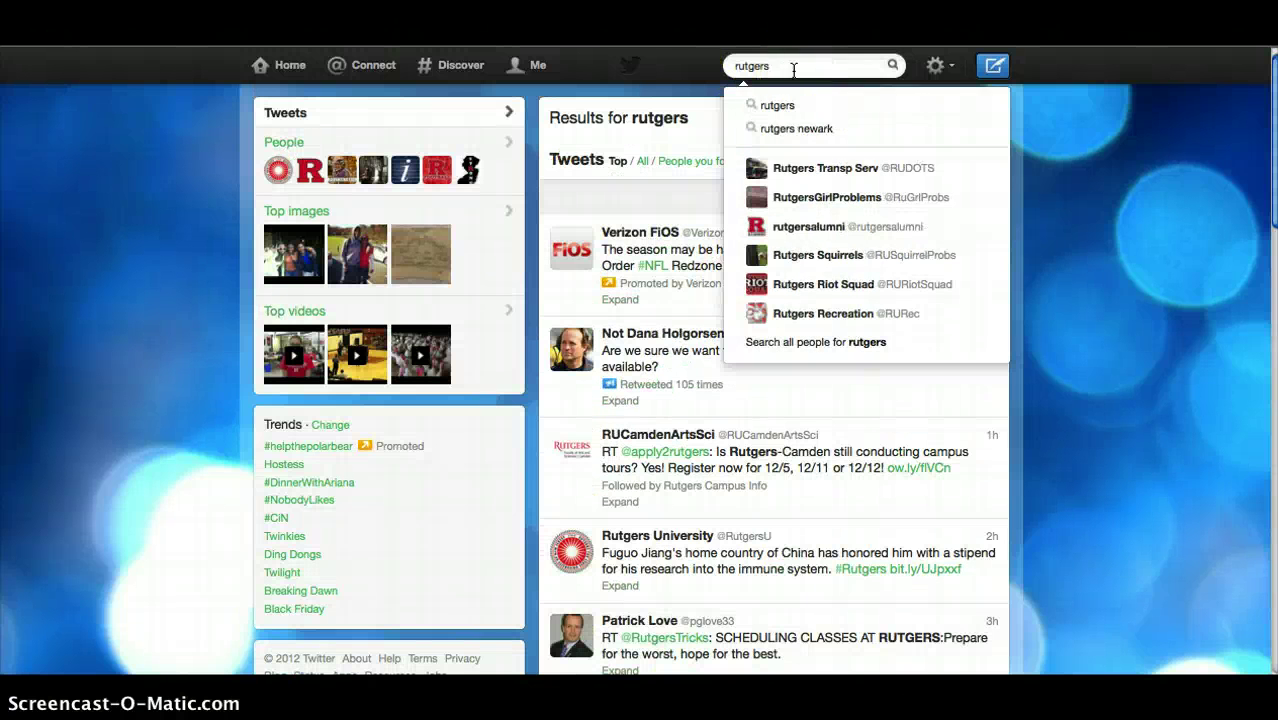
{"action": "left_click", "coordinate": [833, 126]}
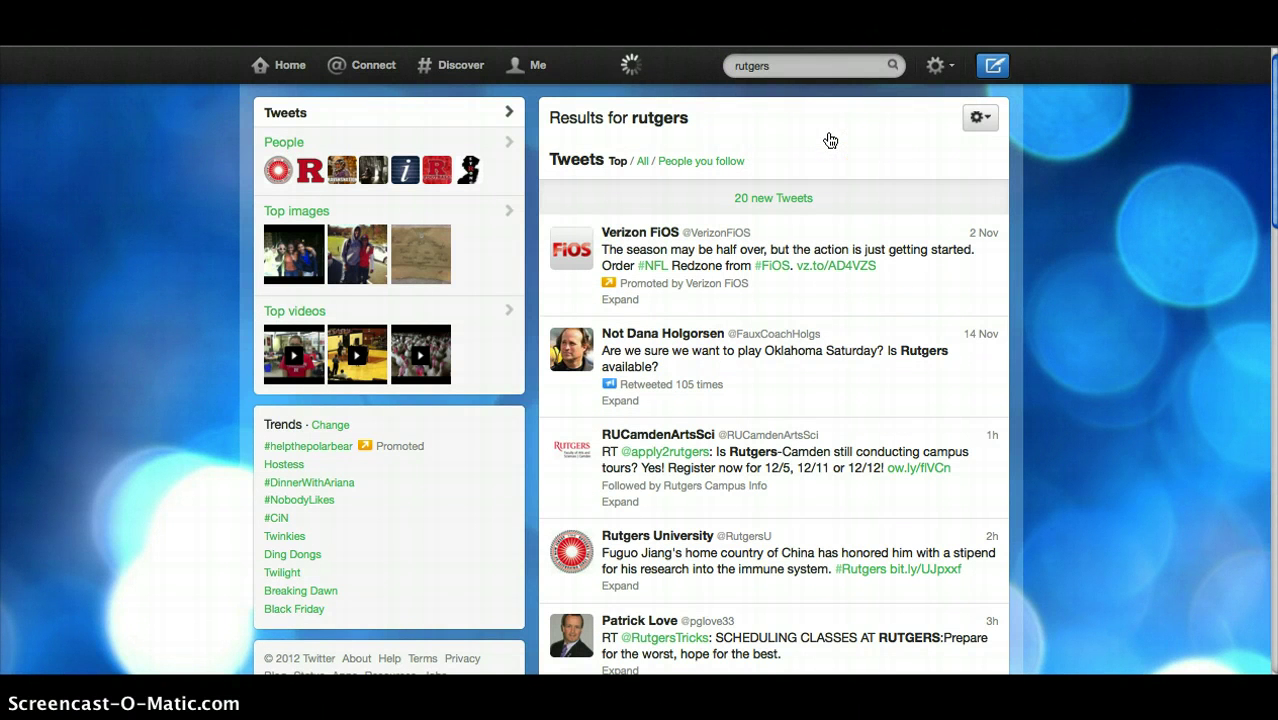
{"action": "left_click", "coordinate": [818, 70]}
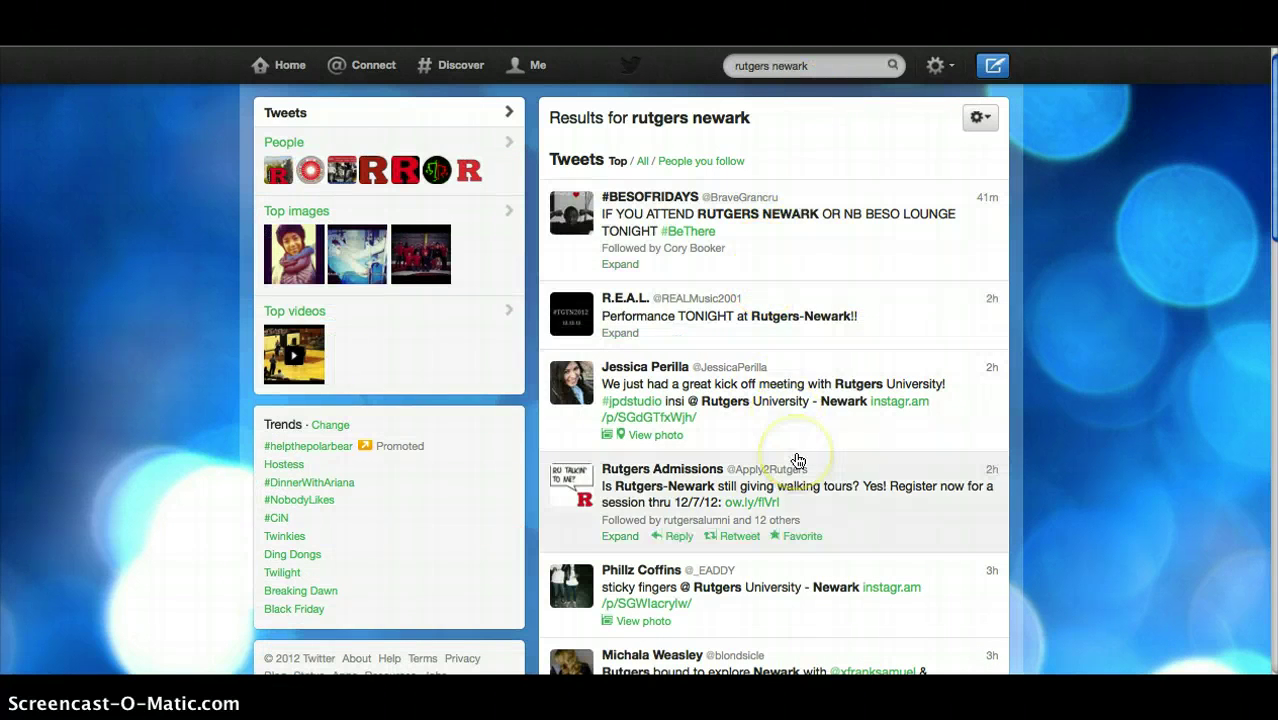
- Examine the "rutgers newark" results for tweets from students and people accepted to the school
{"action": "scroll", "coordinate": [799, 457], "scroll_direction": "down", "scroll_amount": 5}
{"action": "scroll", "coordinate": [799, 459], "scroll_direction": "up", "scroll_amount": 5}
{"action": "scroll", "coordinate": [797, 460], "scroll_direction": "down", "scroll_amount": 2}
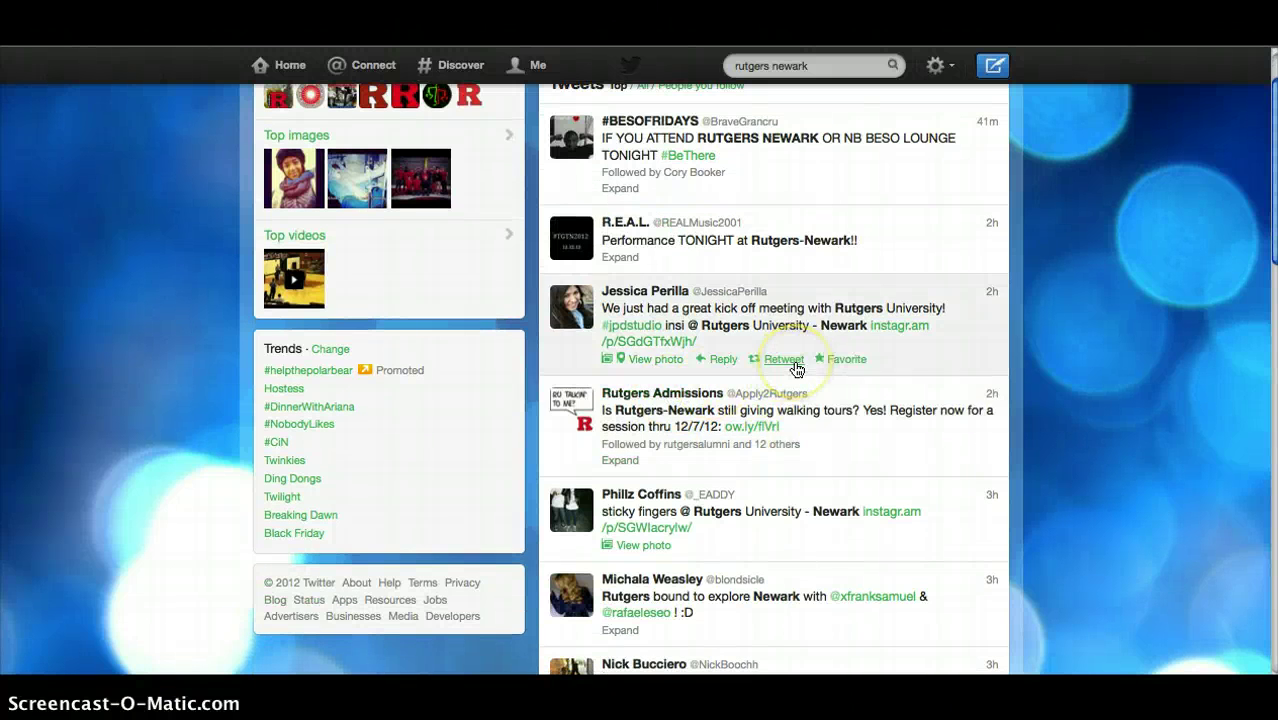
{"action": "scroll", "coordinate": [795, 370], "scroll_direction": "up", "scroll_amount": 2}
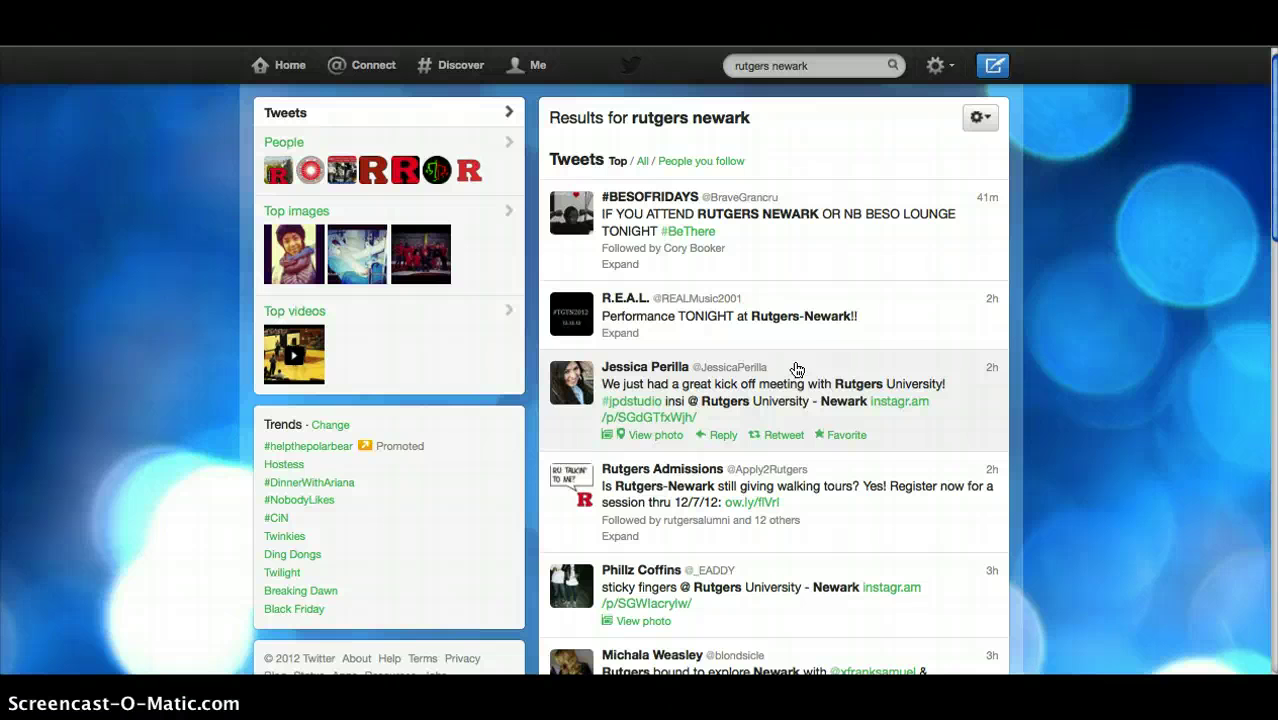
{"action": "scroll", "coordinate": [797, 370], "scroll_direction": "down", "scroll_amount": 7}
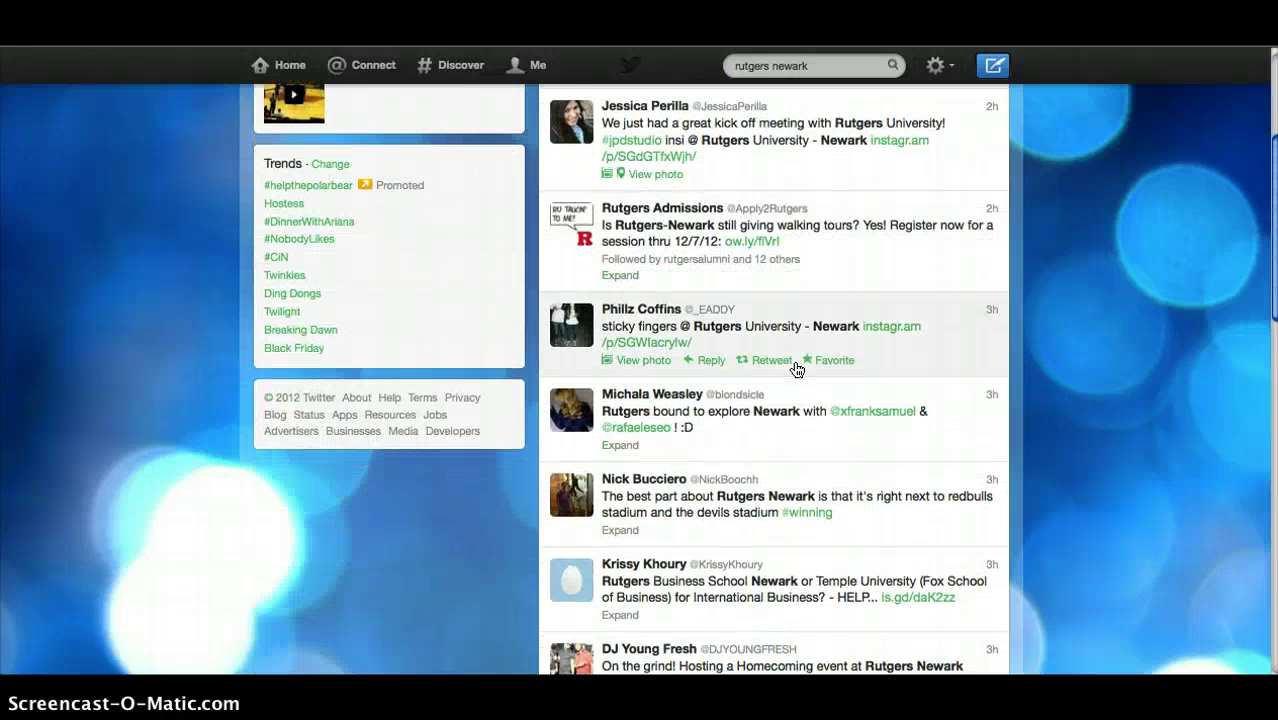
{"action": "scroll", "coordinate": [797, 370], "scroll_direction": "down", "scroll_amount": 2}
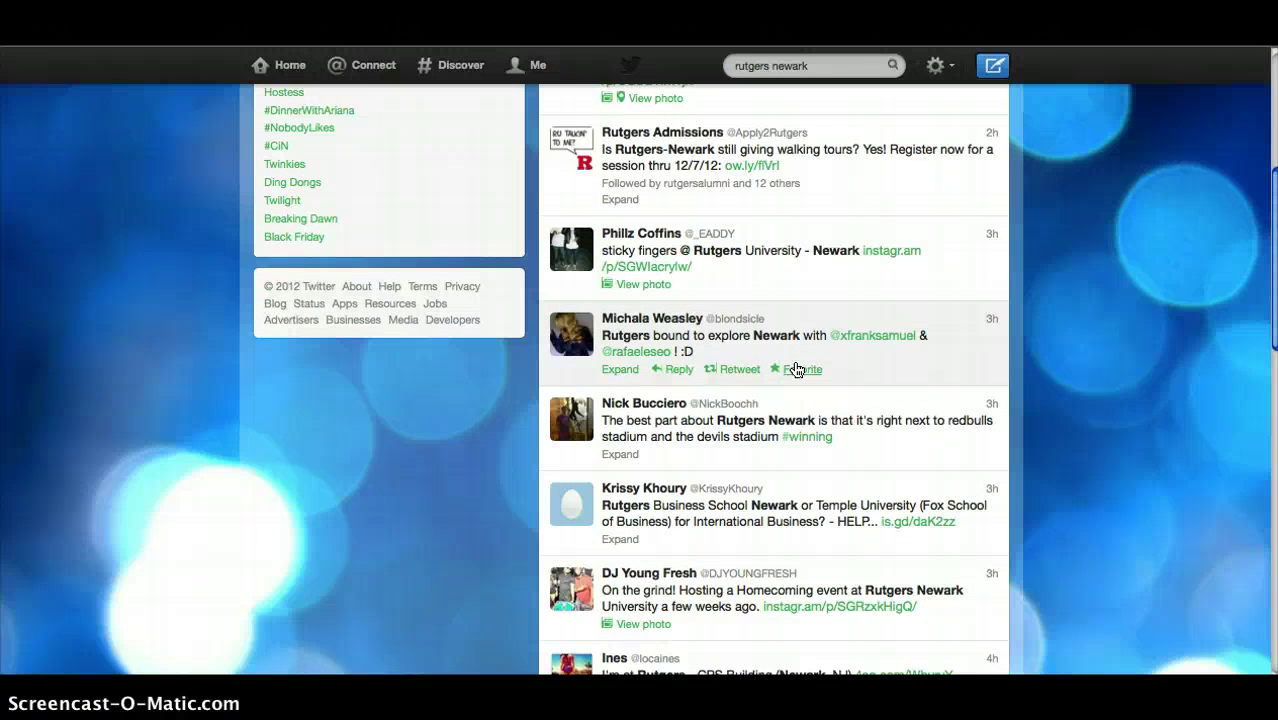
{"action": "scroll", "coordinate": [797, 370], "scroll_direction": "down", "scroll_amount": 2}
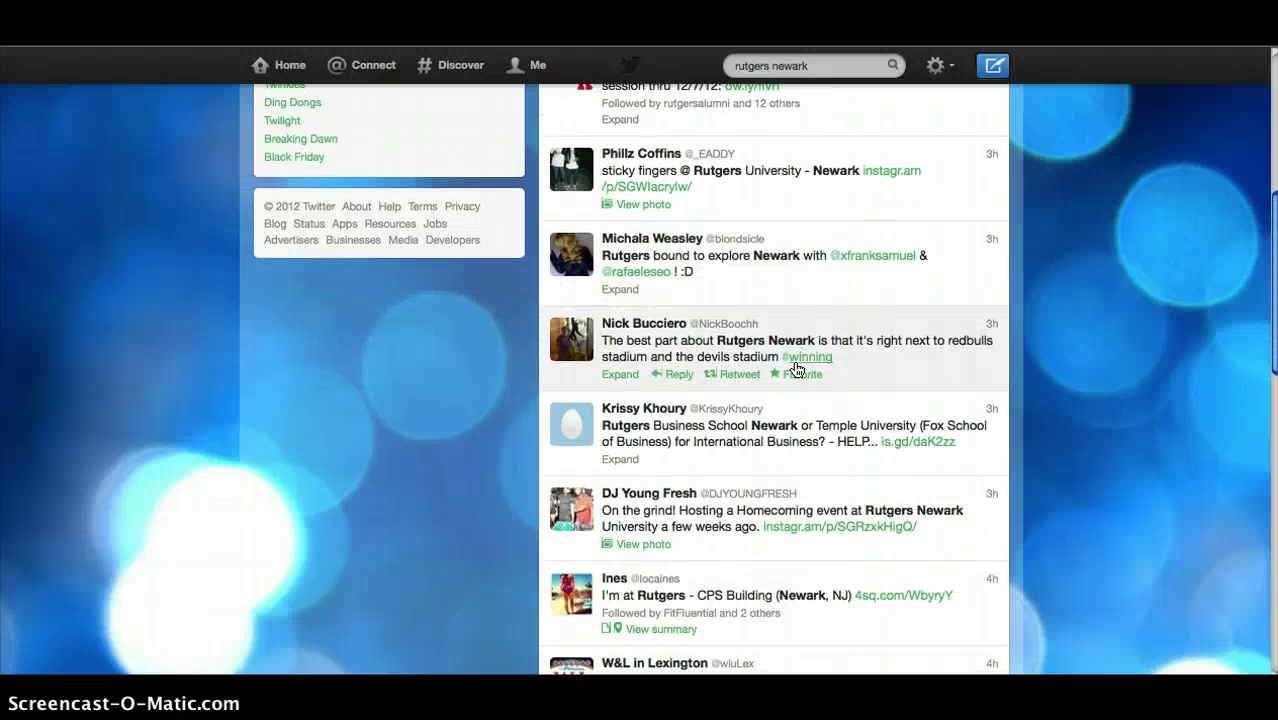
{"action": "scroll", "coordinate": [797, 370], "scroll_direction": "down", "scroll_amount": 1}
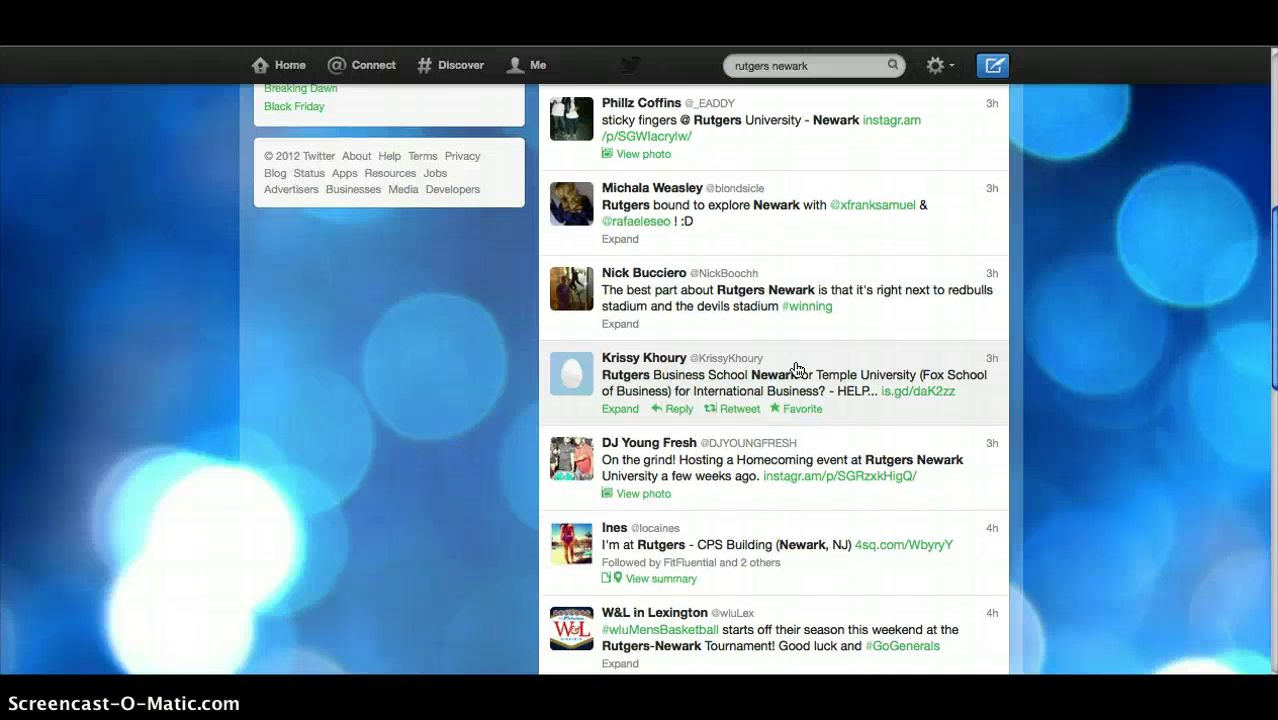
{"action": "scroll", "coordinate": [797, 370], "scroll_direction": "down", "scroll_amount": 1}
{"action": "scroll", "coordinate": [797, 370], "scroll_direction": "down", "scroll_amount": 4}
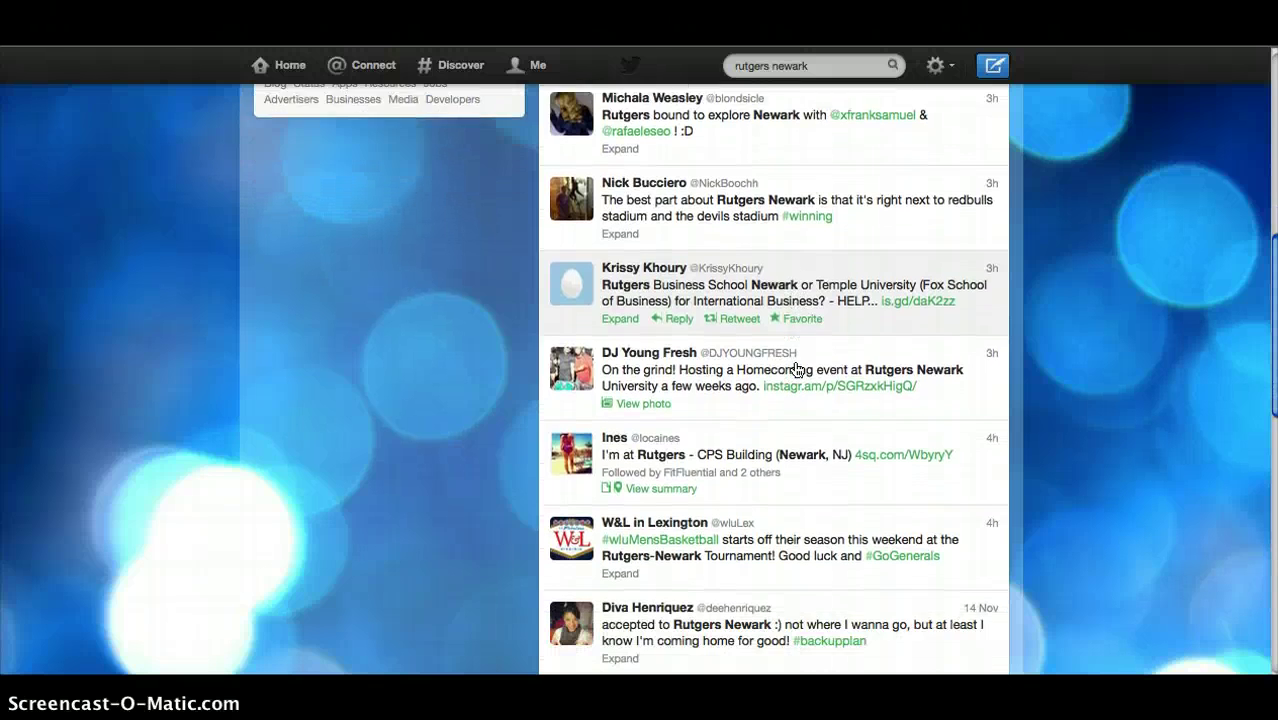
{"action": "scroll", "coordinate": [797, 370], "scroll_direction": "down", "scroll_amount": 5}
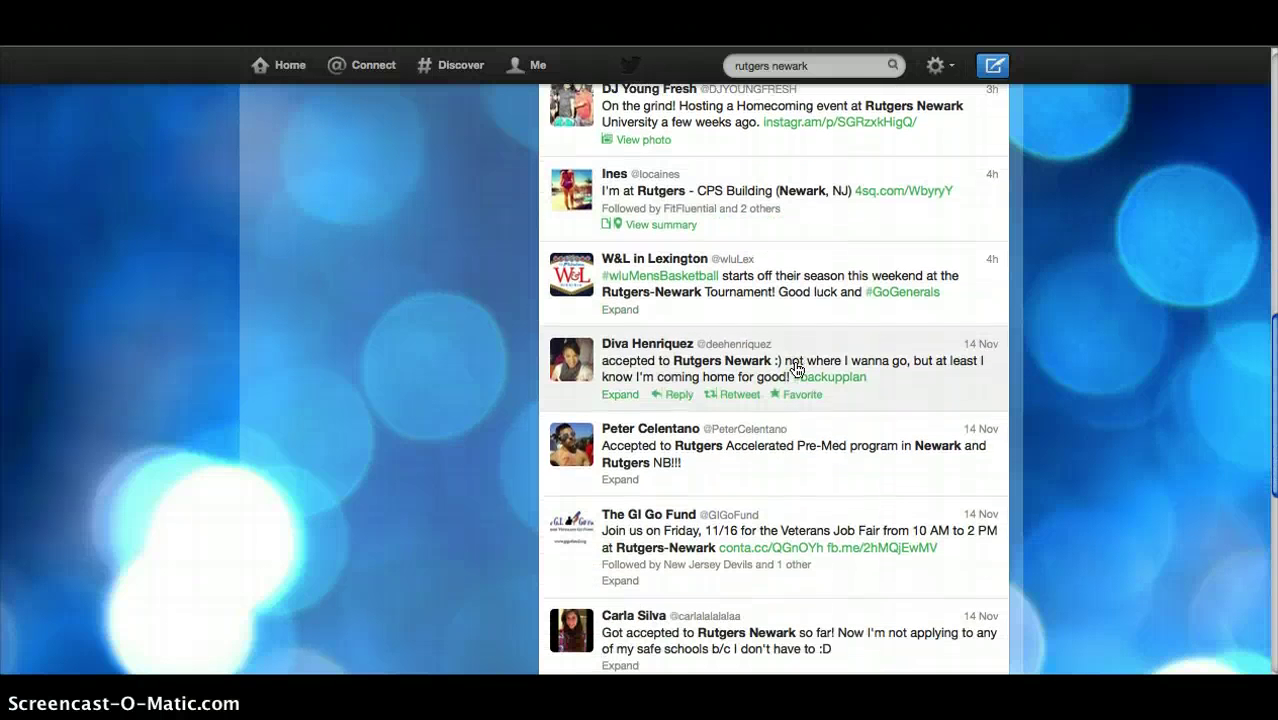
{"action": "scroll", "coordinate": [797, 370], "scroll_direction": "down", "scroll_amount": 1}
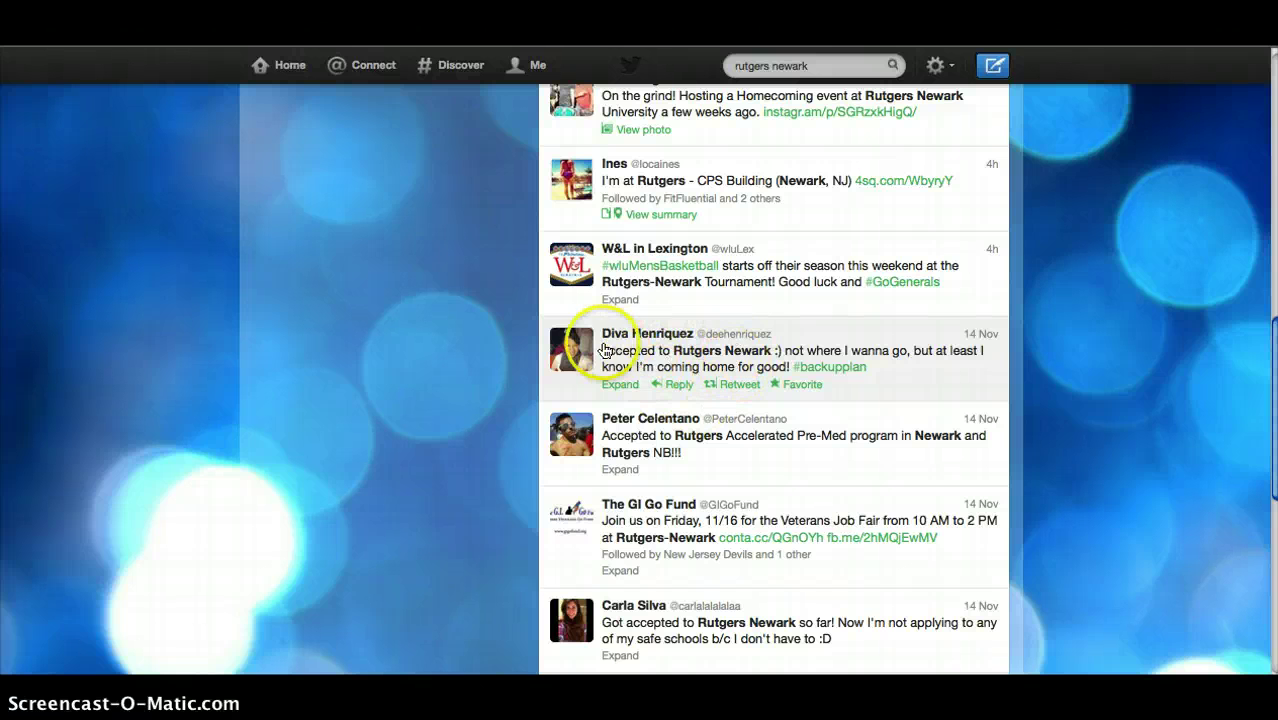
- Draft the reply "congrats!" to the #backupplan tweet about being accepted to Rutgers Newark, and clear the draft without sending it
{"action": "left_click", "coordinate": [679, 388]}
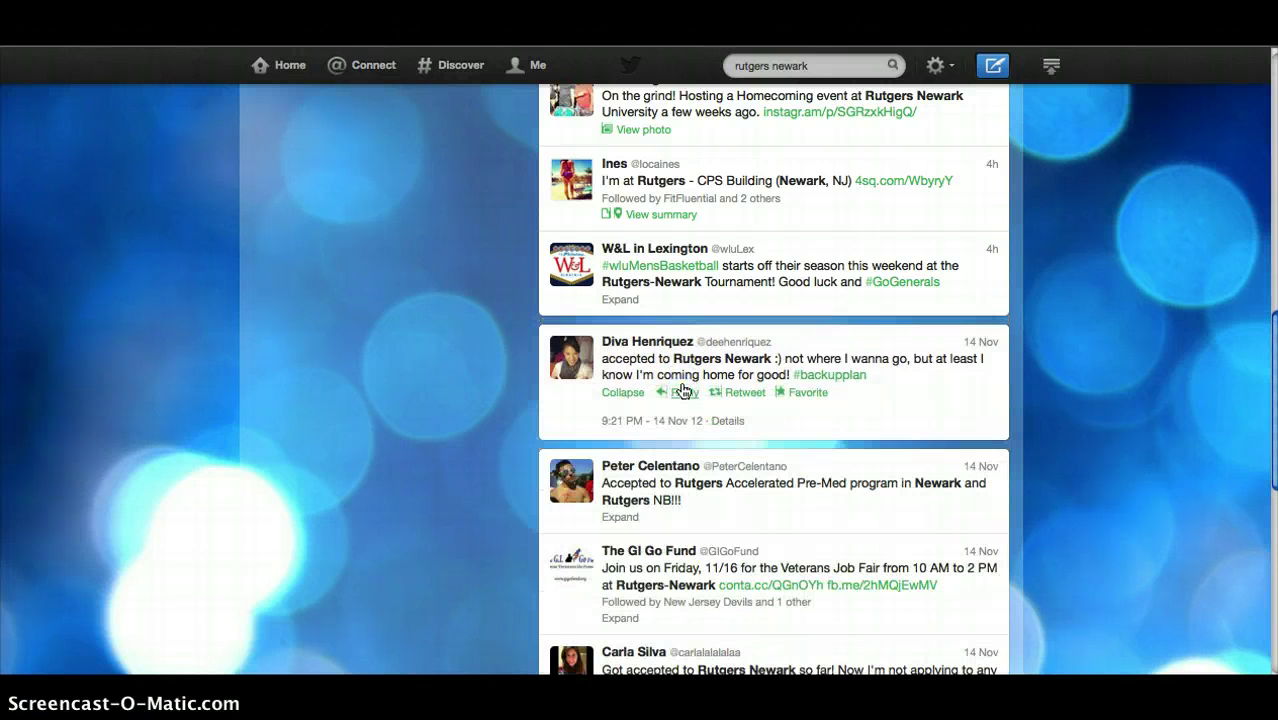
{"action": "left_click", "coordinate": [684, 392]}
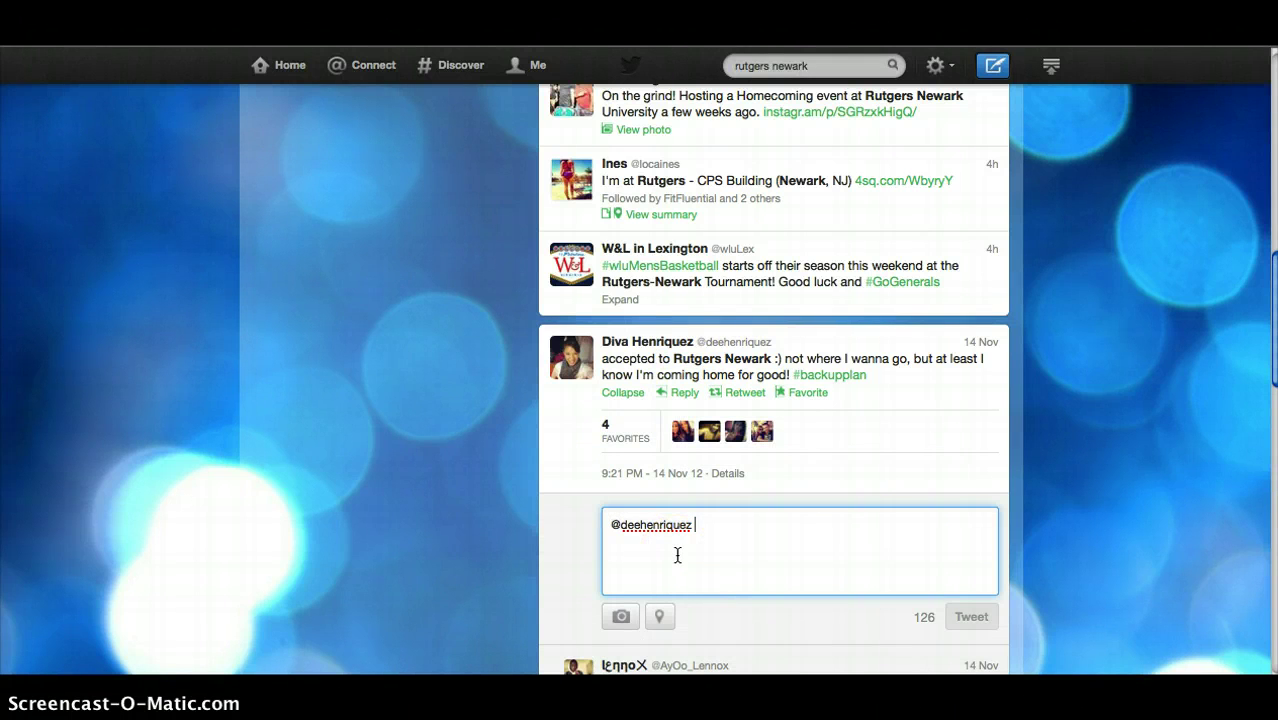
{"action": "left_click_drag", "start_coordinate": [706, 525], "coordinate": [607, 531]}
{"action": "left_click", "coordinate": [750, 527]}
{"action": "type", "text": "congrats!"}
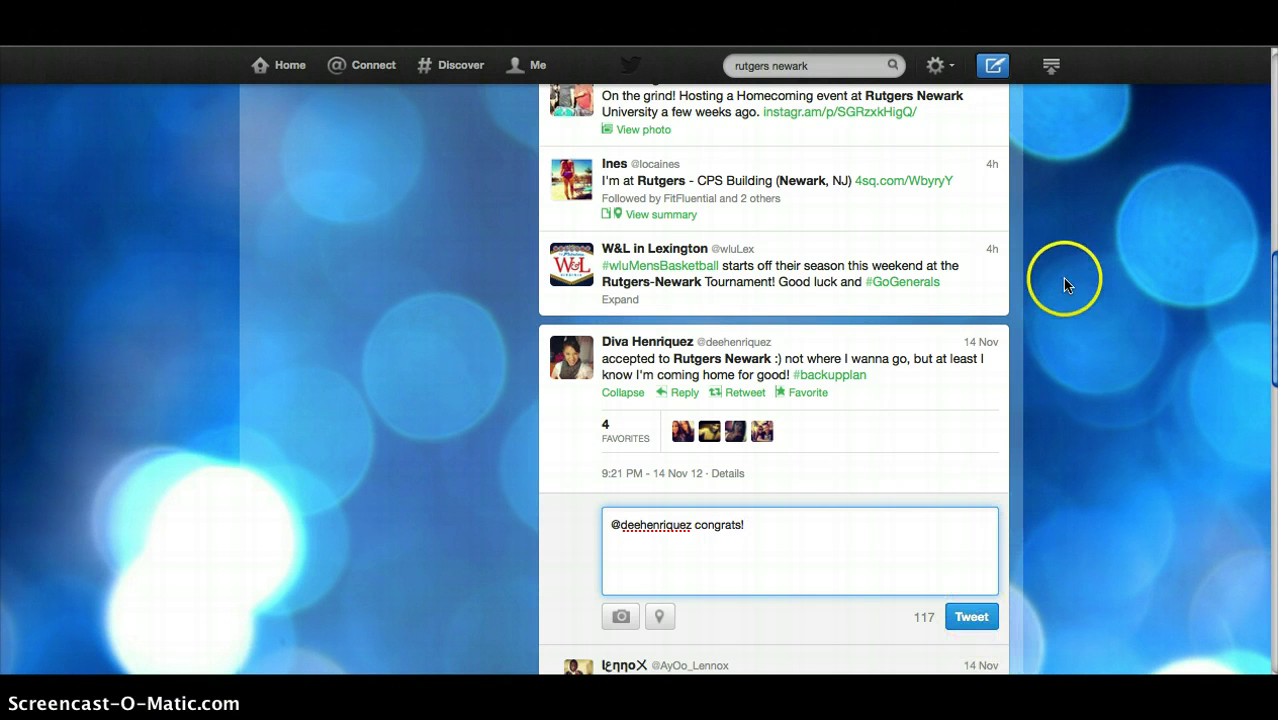
{"action": "left_click_drag", "start_coordinate": [762, 530], "coordinate": [605, 514]}
{"action": "key", "text": "BackSpace"}
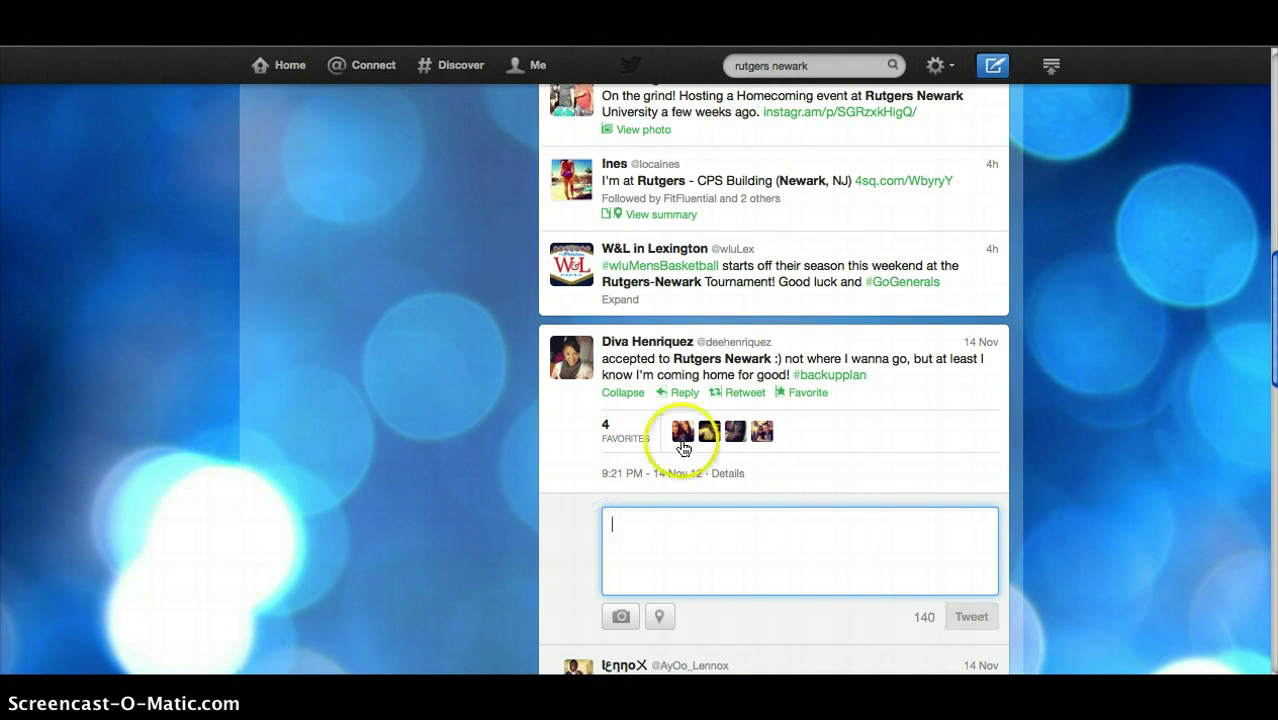
- Open the retweet confirmation for the #backupplan tweet and cancel it
{"action": "left_click", "coordinate": [739, 396]}
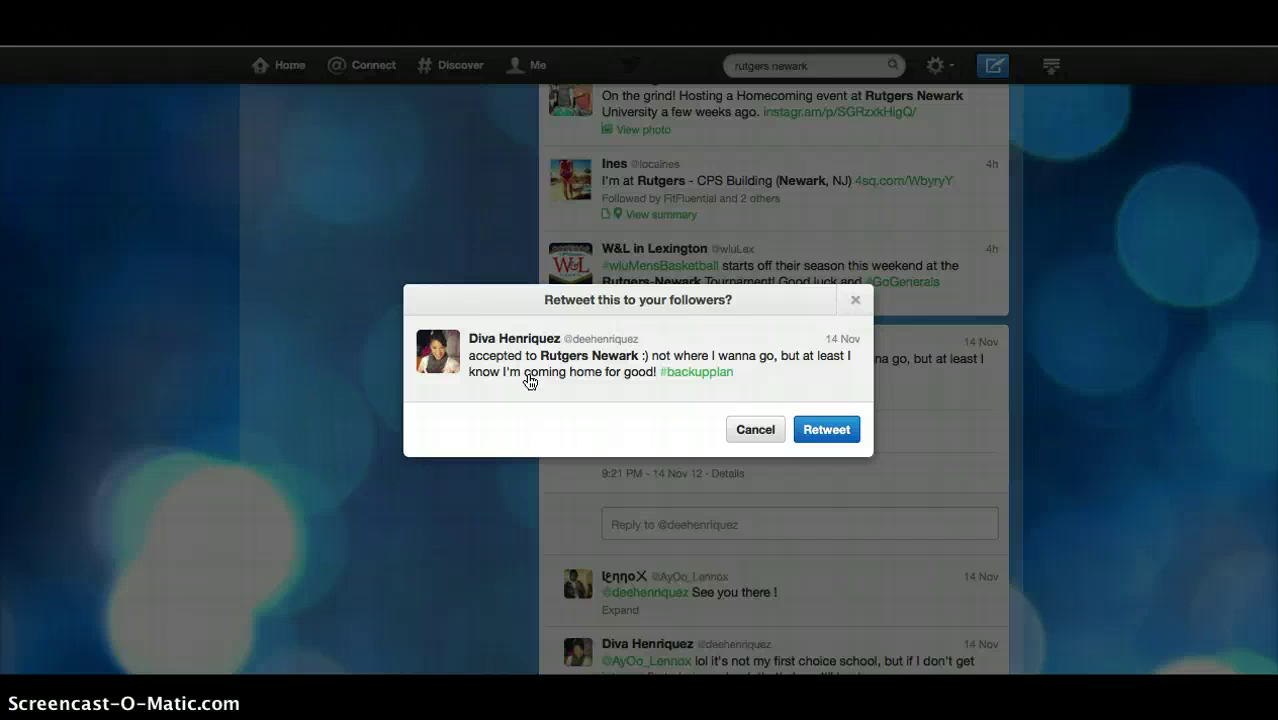
{"action": "left_click", "coordinate": [744, 432]}
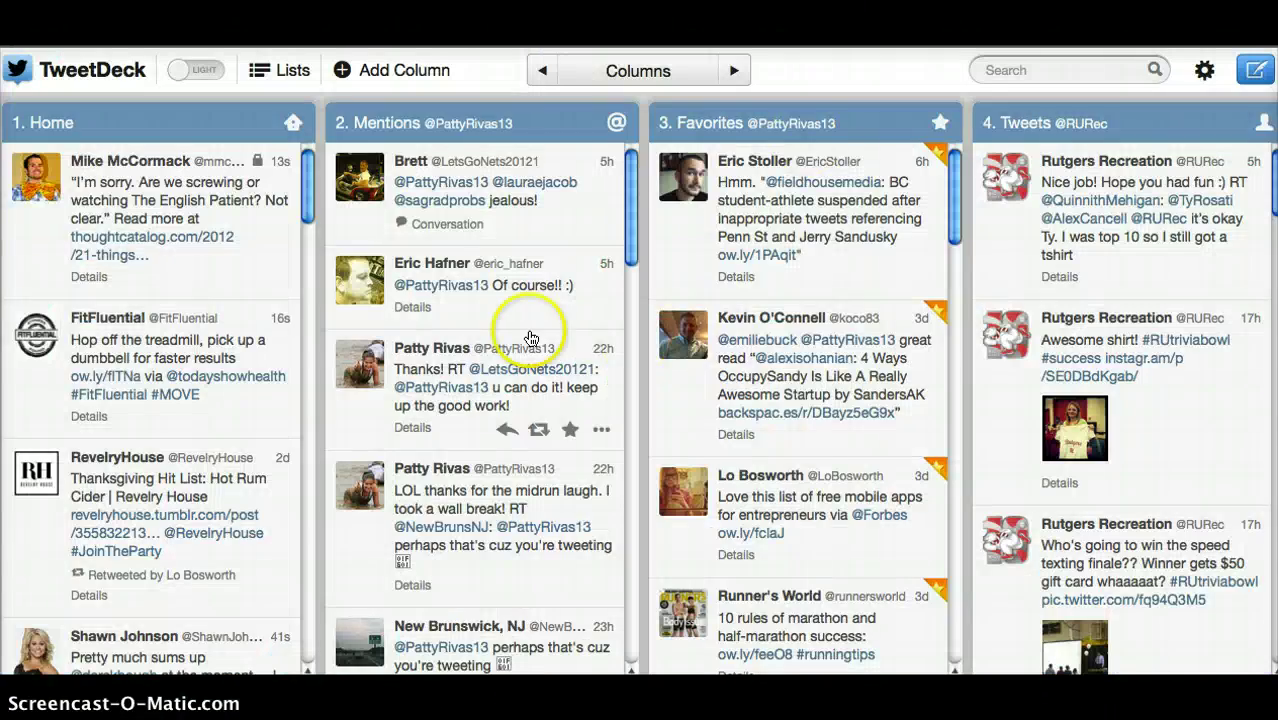
- Look across the TweetDeck columns of mentions, favorites, tweets and interactions for both accounts
{"action": "scroll", "coordinate": [528, 330], "scroll_direction": "right", "scroll_amount": 10}
{"action": "scroll", "coordinate": [528, 332], "scroll_direction": "left", "scroll_amount": 6}
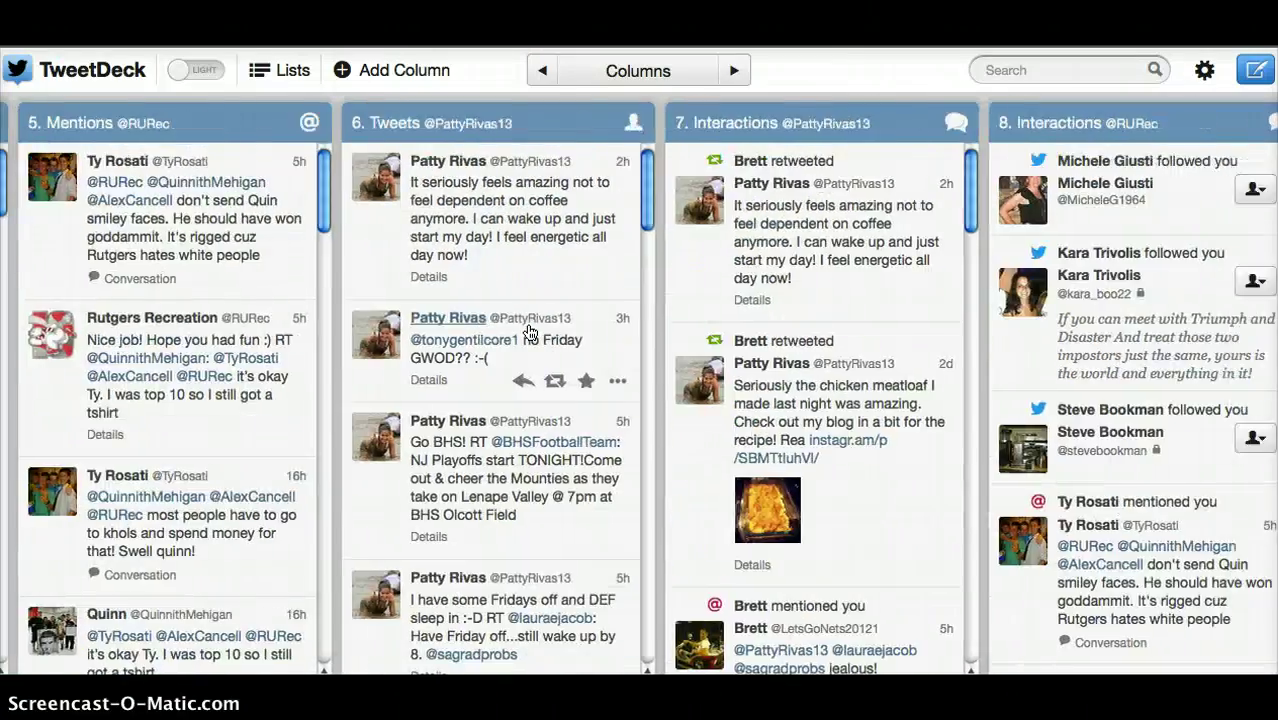
{"action": "scroll", "coordinate": [528, 332], "scroll_direction": "right", "scroll_amount": 6}
{"action": "scroll", "coordinate": [528, 332], "scroll_direction": "right", "scroll_amount": 6}
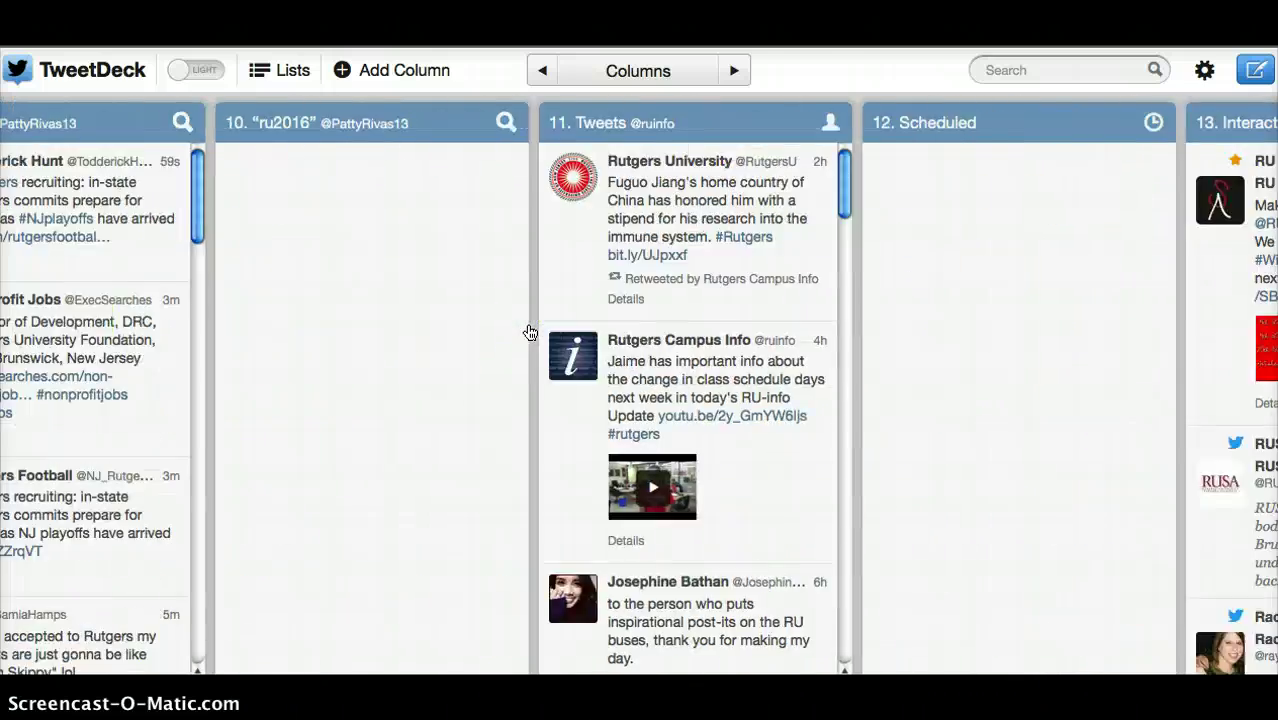
{"action": "scroll", "coordinate": [528, 332], "scroll_direction": "left", "scroll_amount": 8}
{"action": "scroll", "coordinate": [530, 332], "scroll_direction": "left", "scroll_amount": 7}
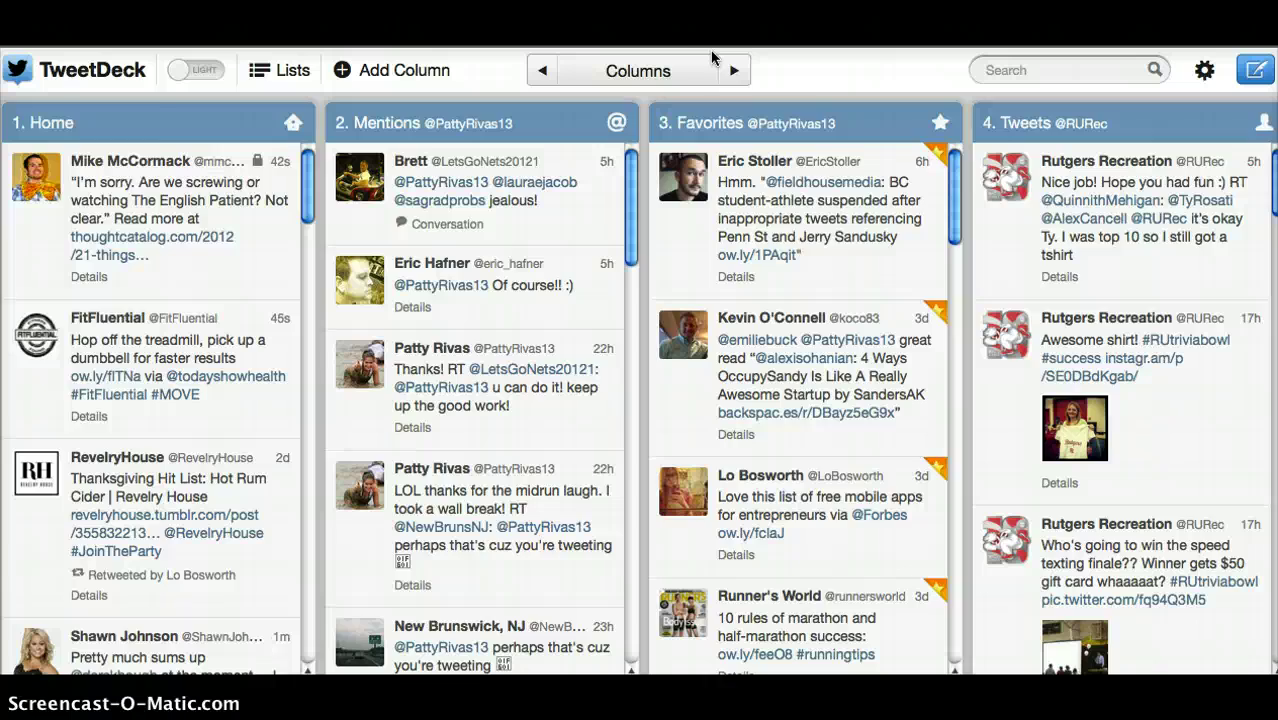
{"action": "scroll", "coordinate": [800, 180], "scroll_direction": "right", "scroll_amount": 6}
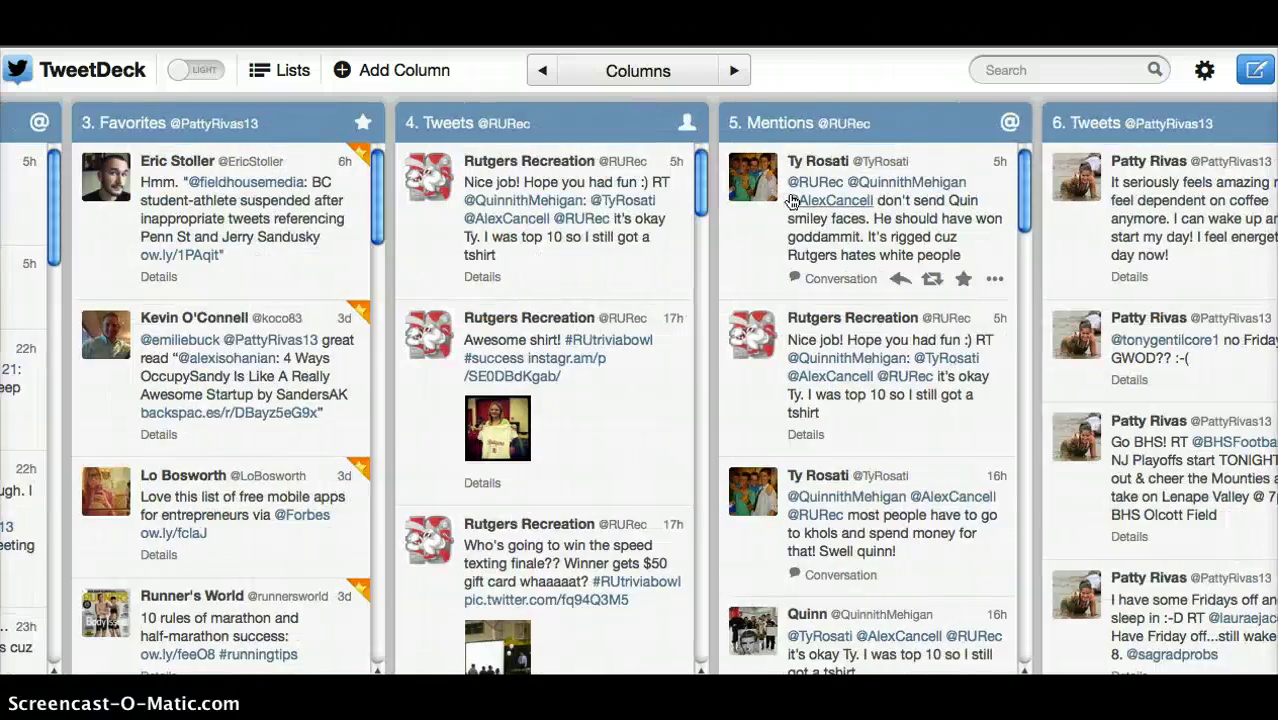
{"action": "scroll", "coordinate": [792, 202], "scroll_direction": "right", "scroll_amount": 6}
{"action": "scroll", "coordinate": [792, 202], "scroll_direction": "left", "scroll_amount": 12}
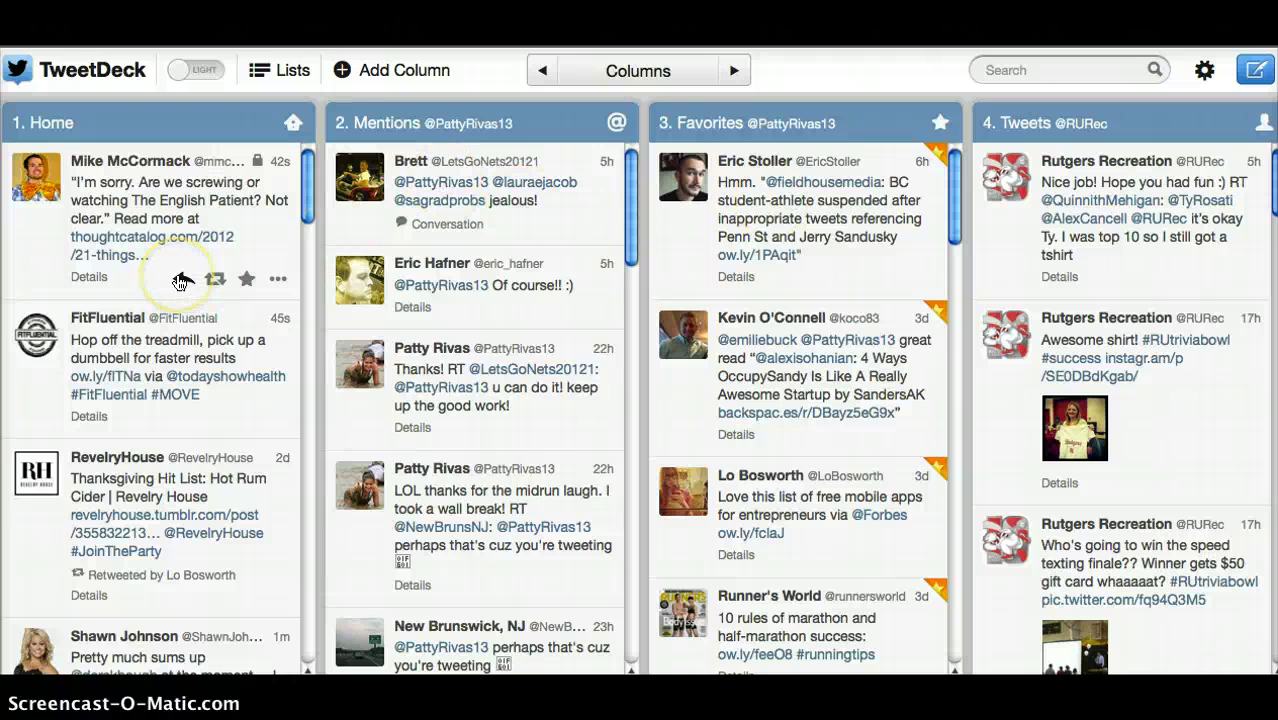
- Browse the Home column and open the retweet dialog for the Lifehacker tweet about a Raspberry Pi-based game console
{"action": "scroll", "coordinate": [181, 282], "scroll_direction": "down", "scroll_amount": 3}
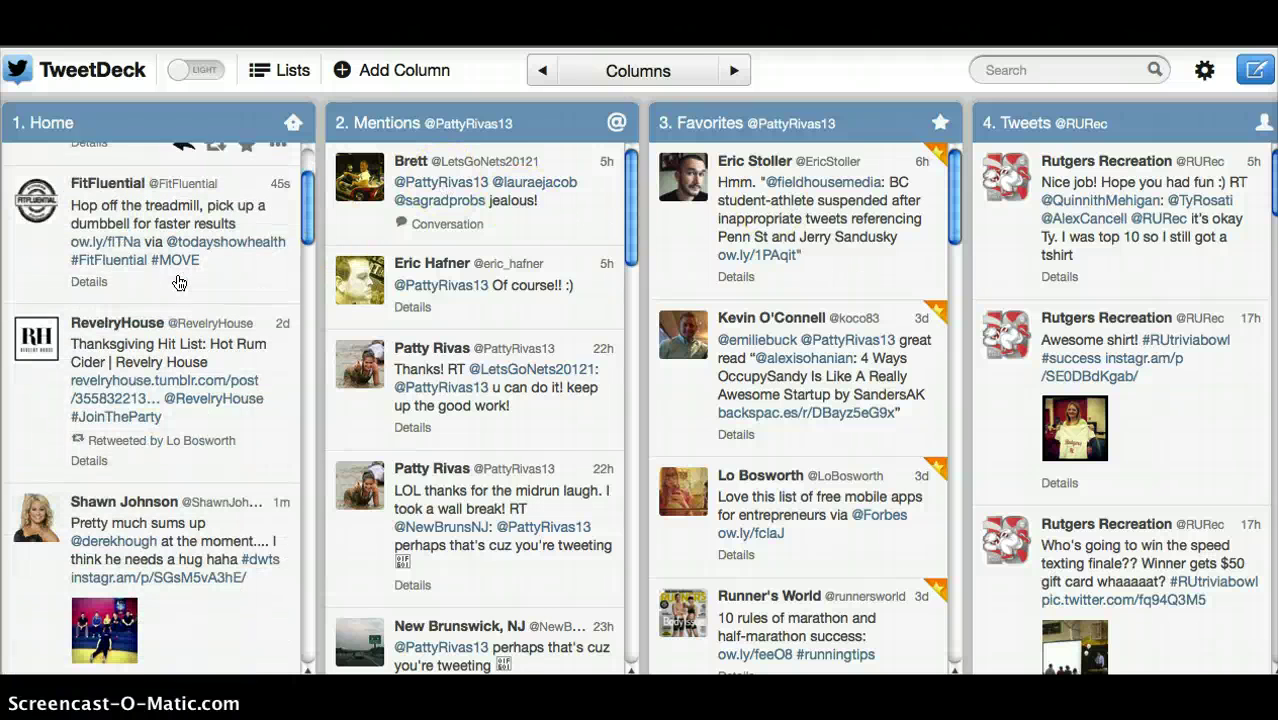
{"action": "scroll", "coordinate": [181, 282], "scroll_direction": "down", "scroll_amount": 4}
{"action": "scroll", "coordinate": [178, 282], "scroll_direction": "down", "scroll_amount": 4}
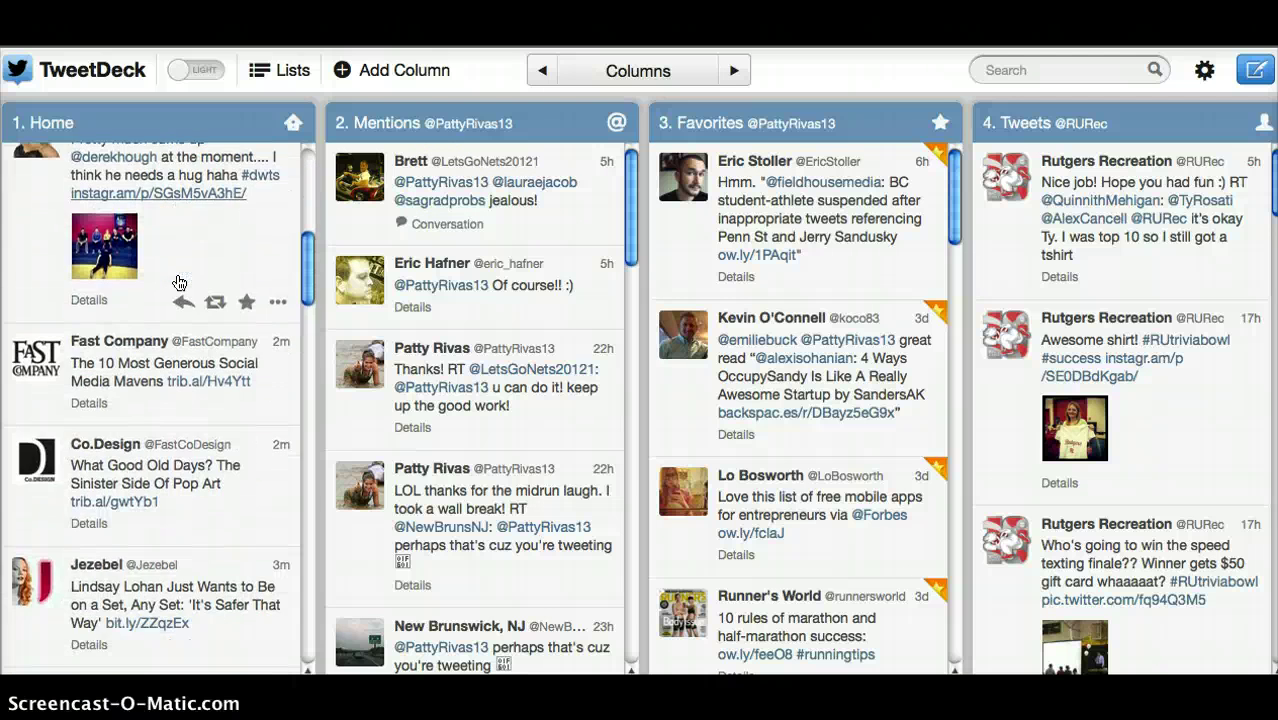
{"action": "scroll", "coordinate": [178, 282], "scroll_direction": "down", "scroll_amount": 7}
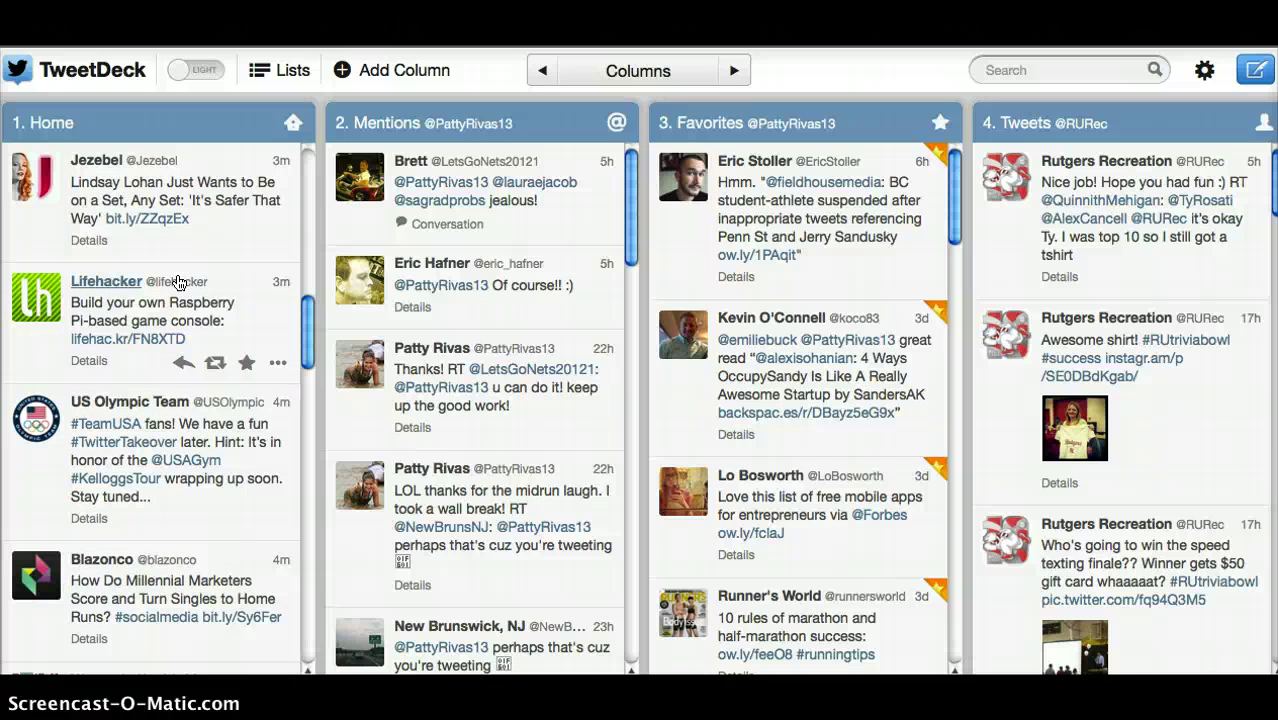
{"action": "left_click", "coordinate": [216, 364]}
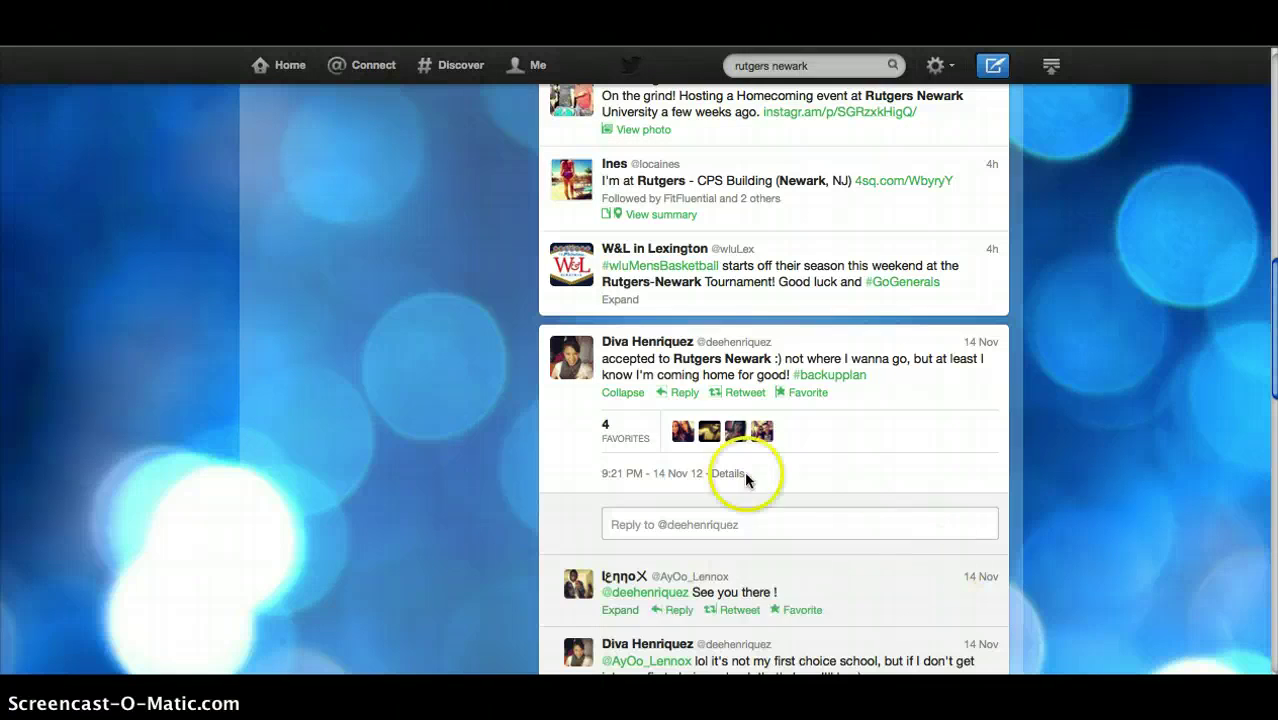
- In Twitter's "rutgers newark" results, open the retweet confirmation for the #backupplan tweet, close it, and return to TweetDeck
{"action": "left_click", "coordinate": [745, 392]}
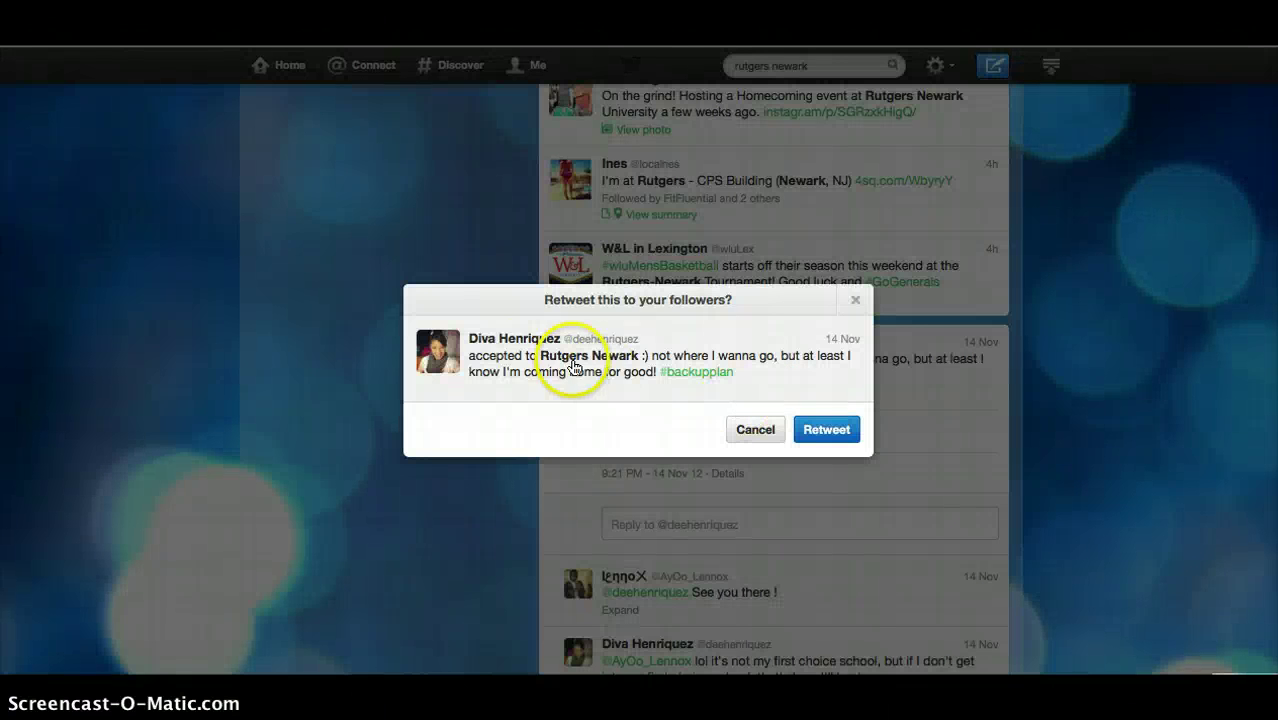
{"action": "left_click", "coordinate": [855, 299]}
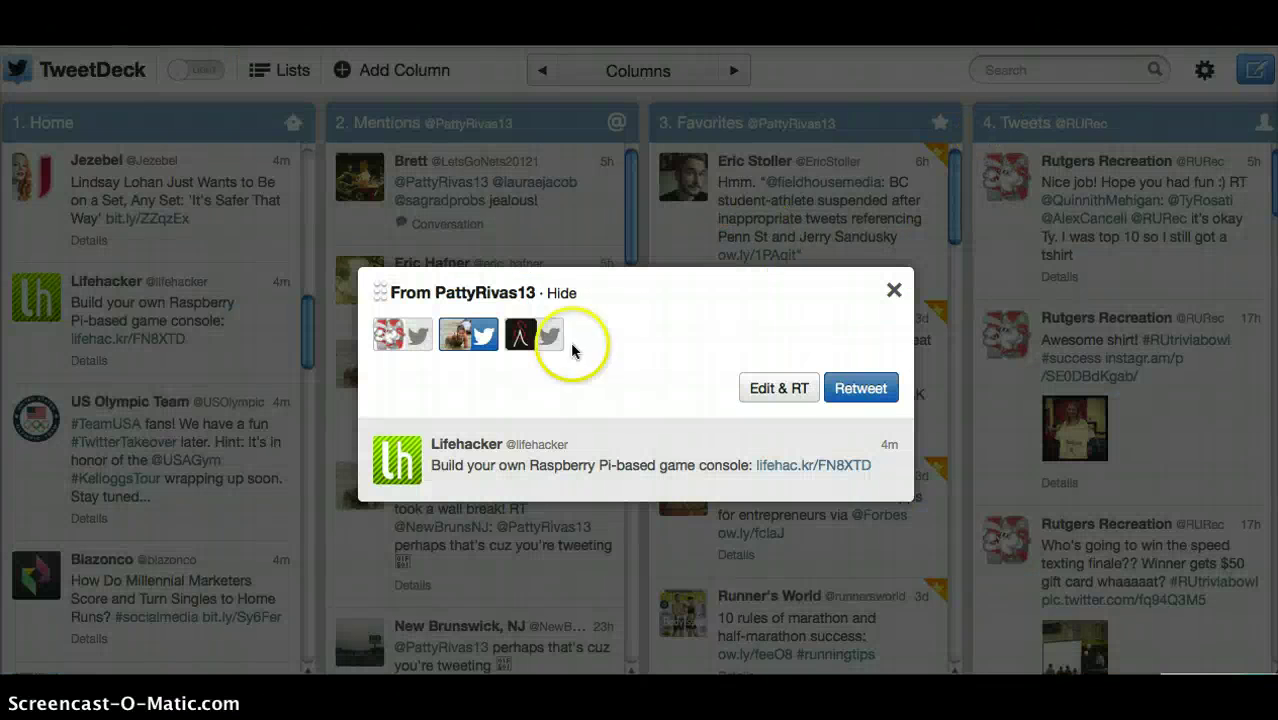
{"action": "left_click", "coordinate": [779, 388]}
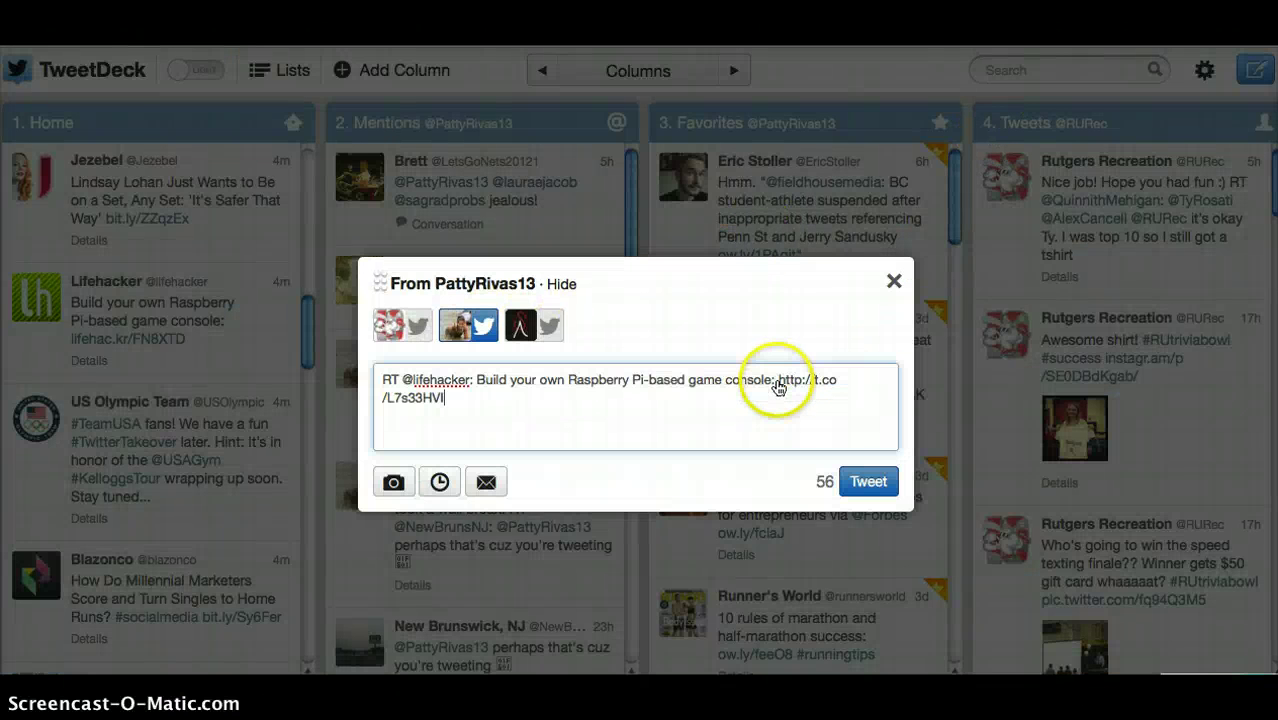
{"action": "left_click", "coordinate": [380, 381]}
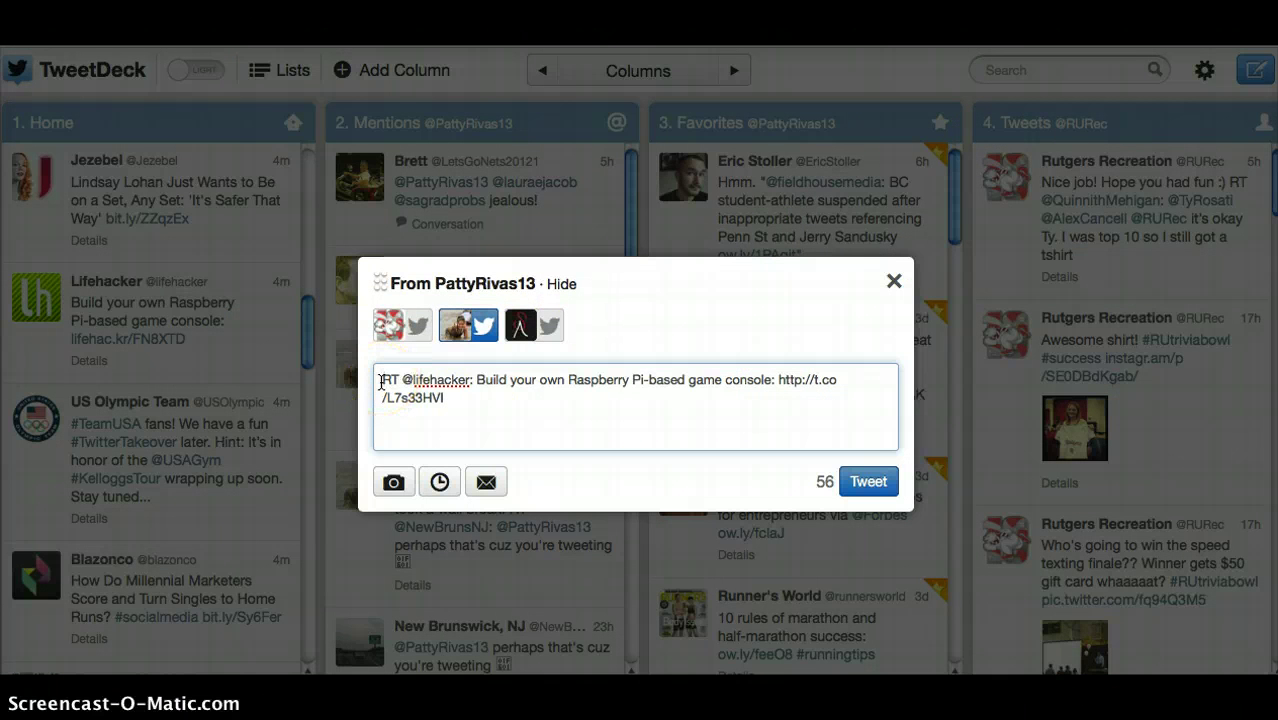
{"action": "type", "text": "hgfjdhgfjkd"}
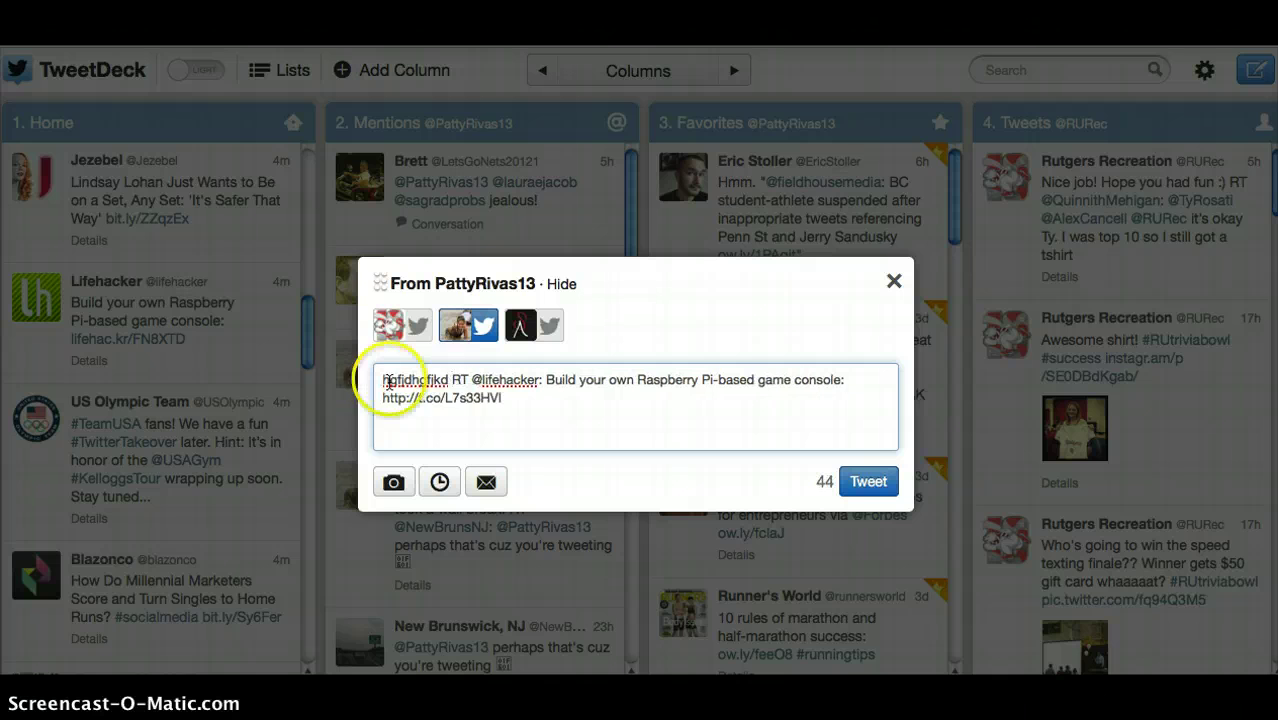
{"action": "left_click", "coordinate": [462, 380]}
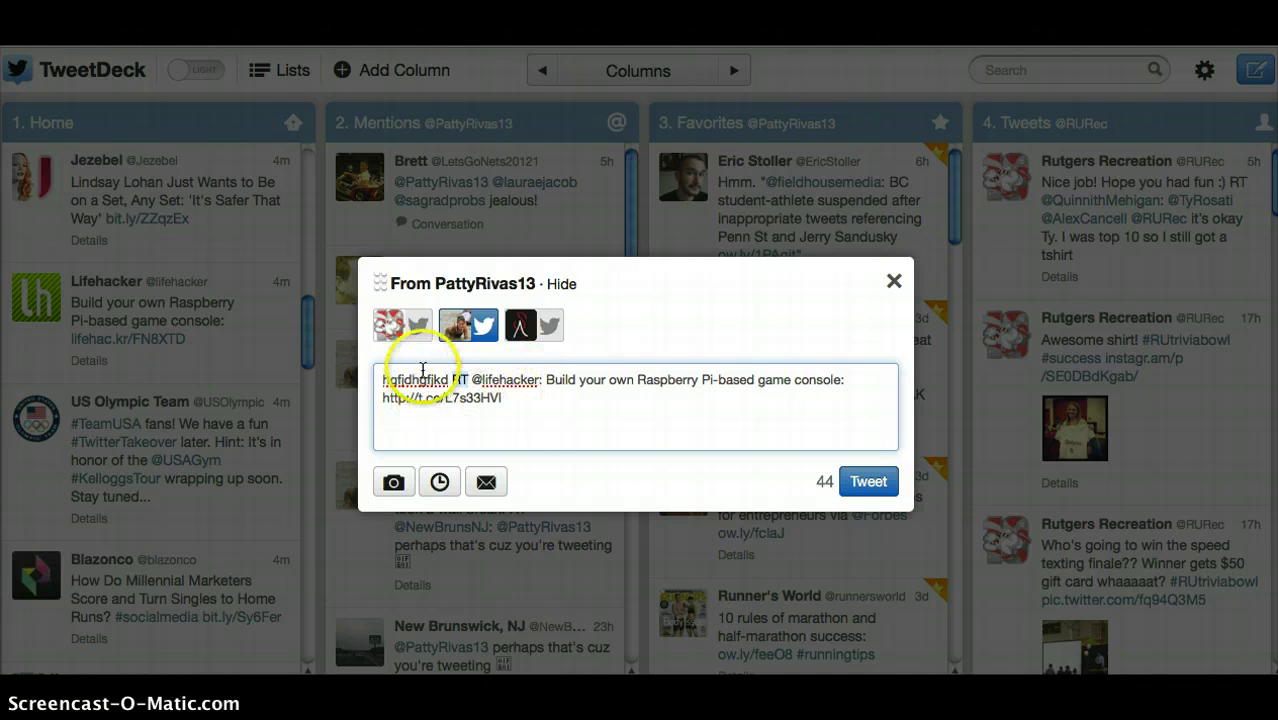
{"action": "double_click", "coordinate": [383, 380]}
{"action": "type", "text": "this is"}
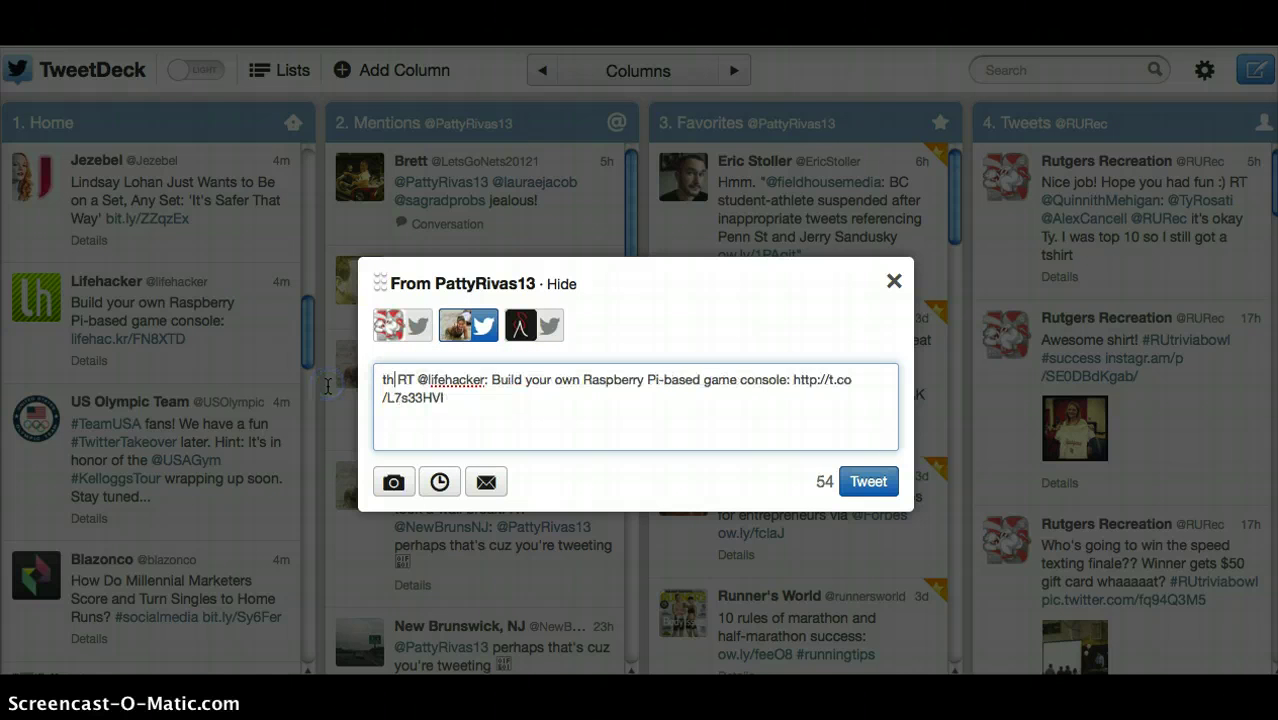
{"action": "type", "text": " really cool!"}
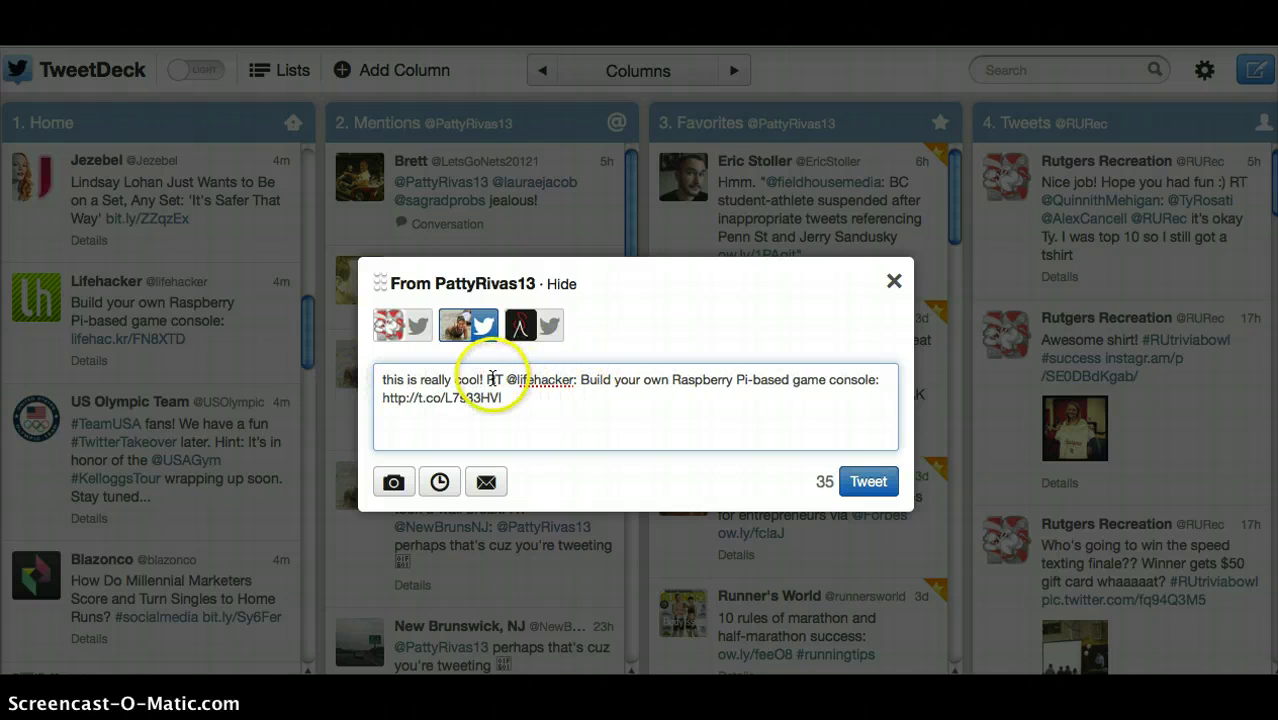
{"action": "left_click_drag", "start_coordinate": [493, 381], "coordinate": [617, 417]}
{"action": "left_click", "coordinate": [617, 418]}
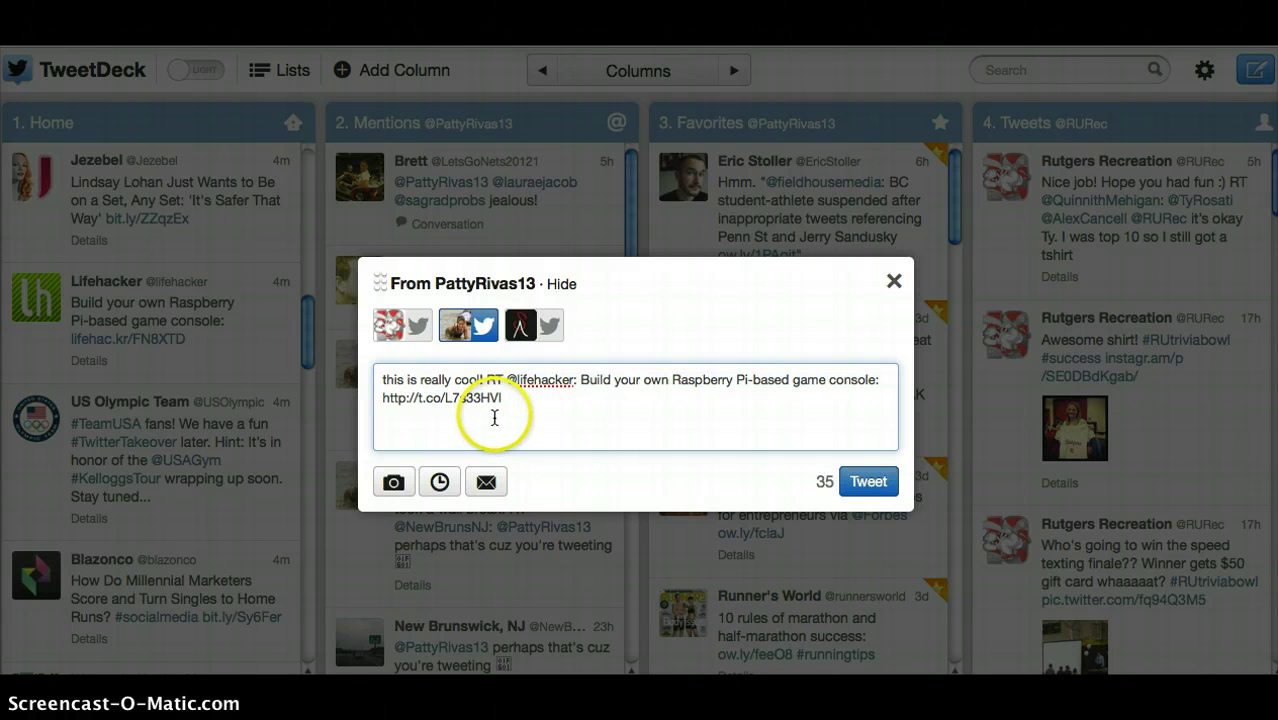
{"action": "left_click", "coordinate": [511, 402]}
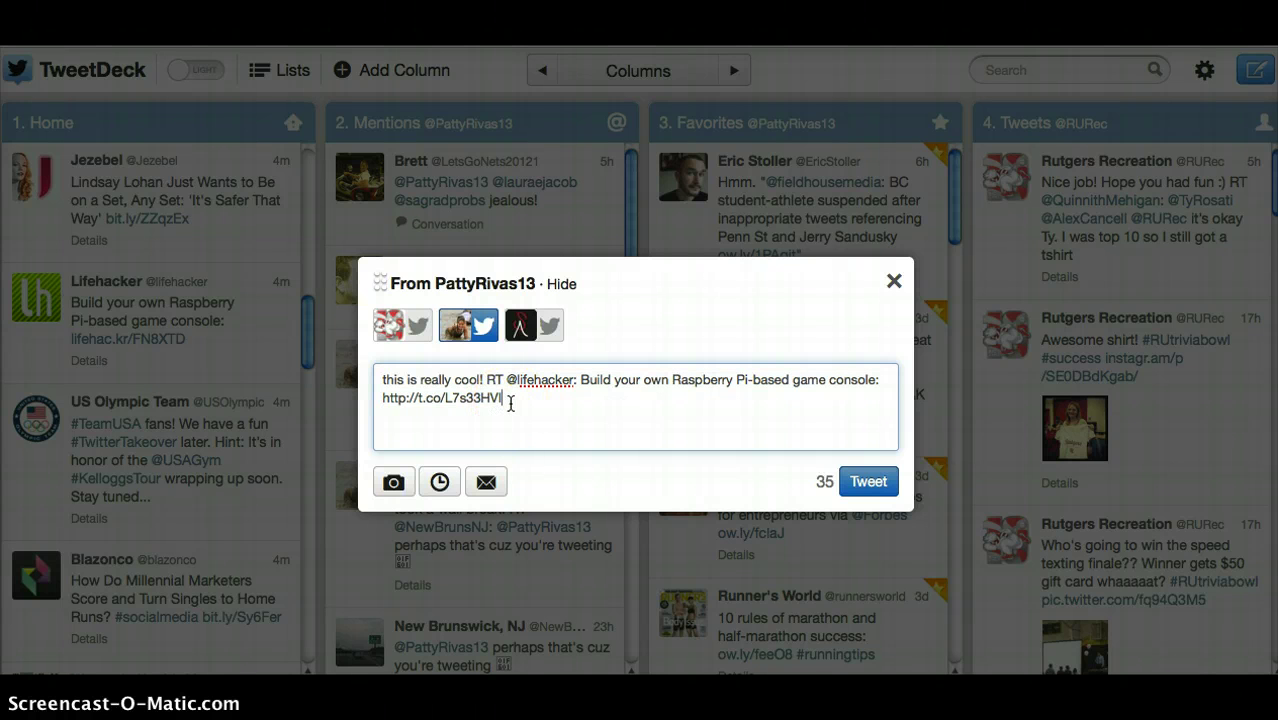
- Schedule the edited retweet for 5 December 2012 at 3:56 PM
{"action": "left_click", "coordinate": [439, 482]}
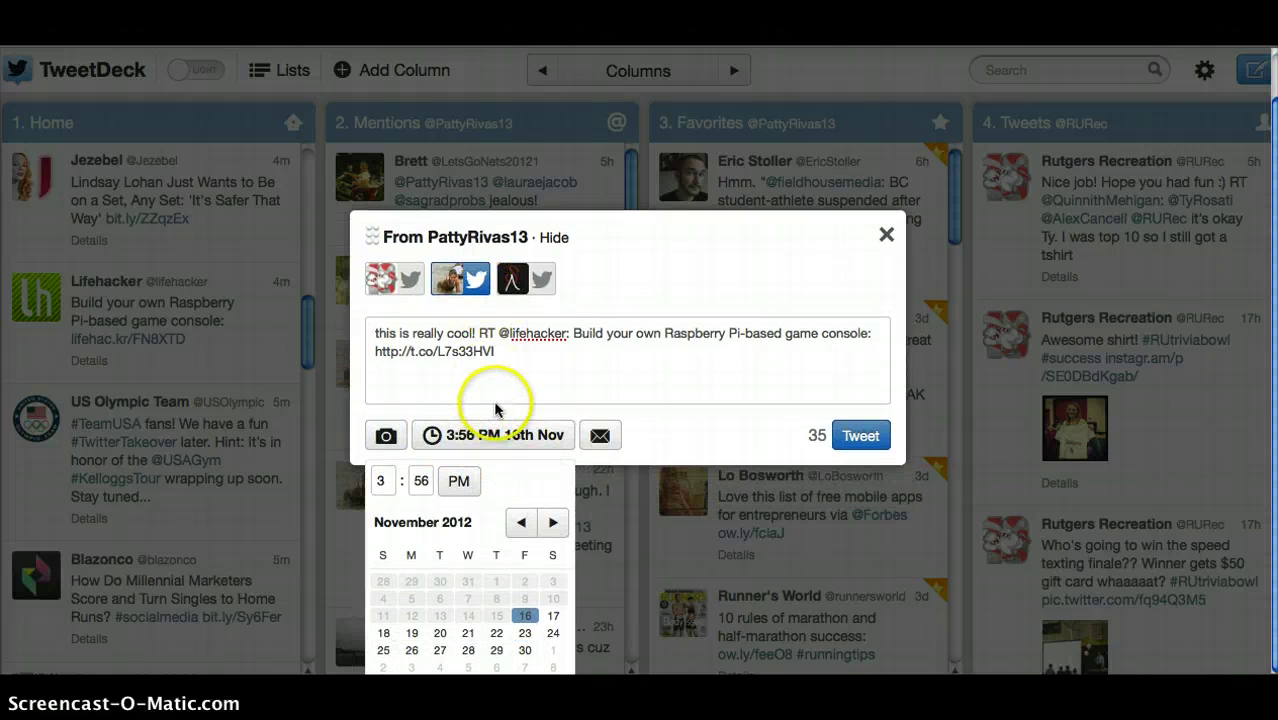
{"action": "left_click", "coordinate": [553, 522]}
{"action": "left_click", "coordinate": [467, 598]}
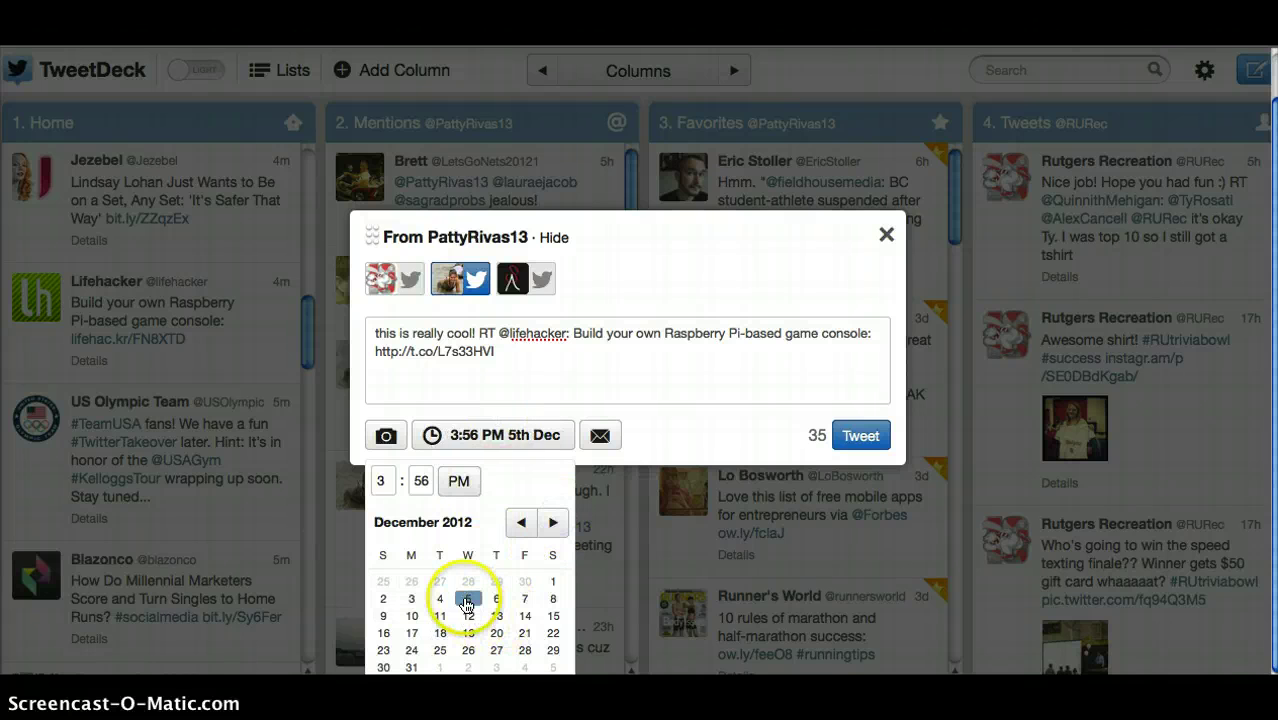
{"action": "left_click", "coordinate": [507, 440]}
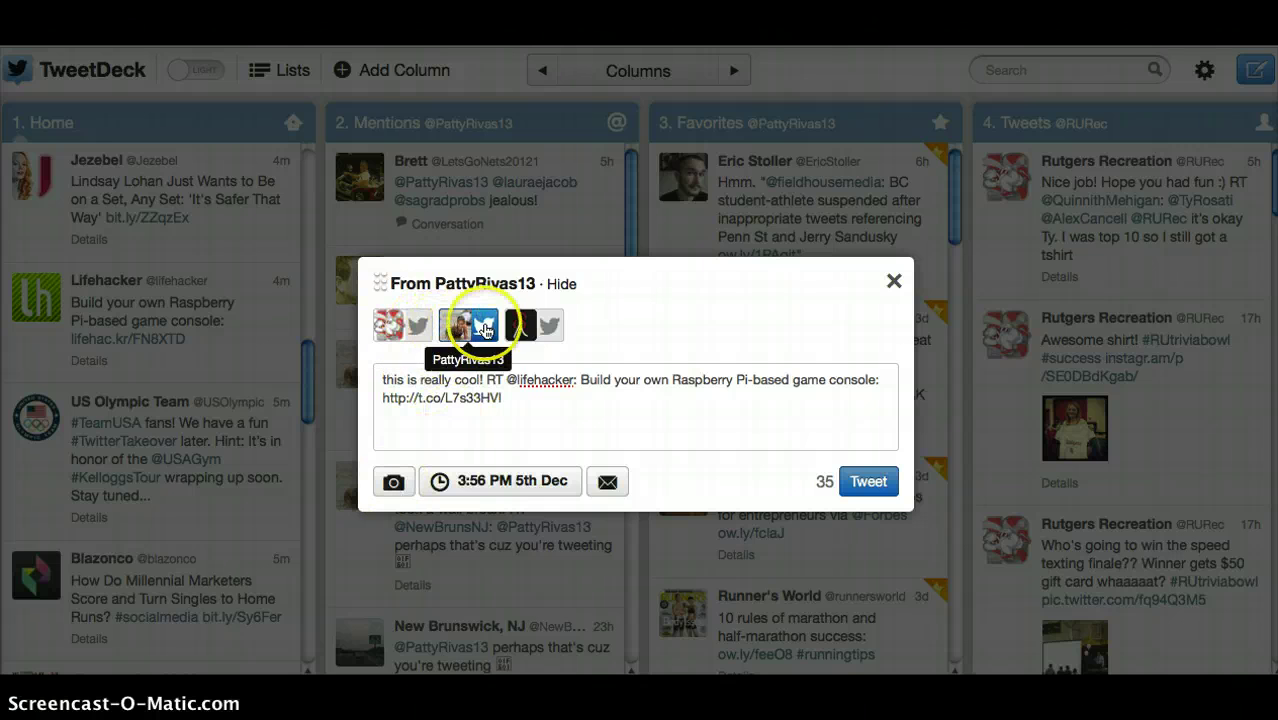
- Try RURec as a sending account, leave only RutgersSA selected, and close the scheduled retweet draft without sending it
{"action": "left_click", "coordinate": [403, 327]}
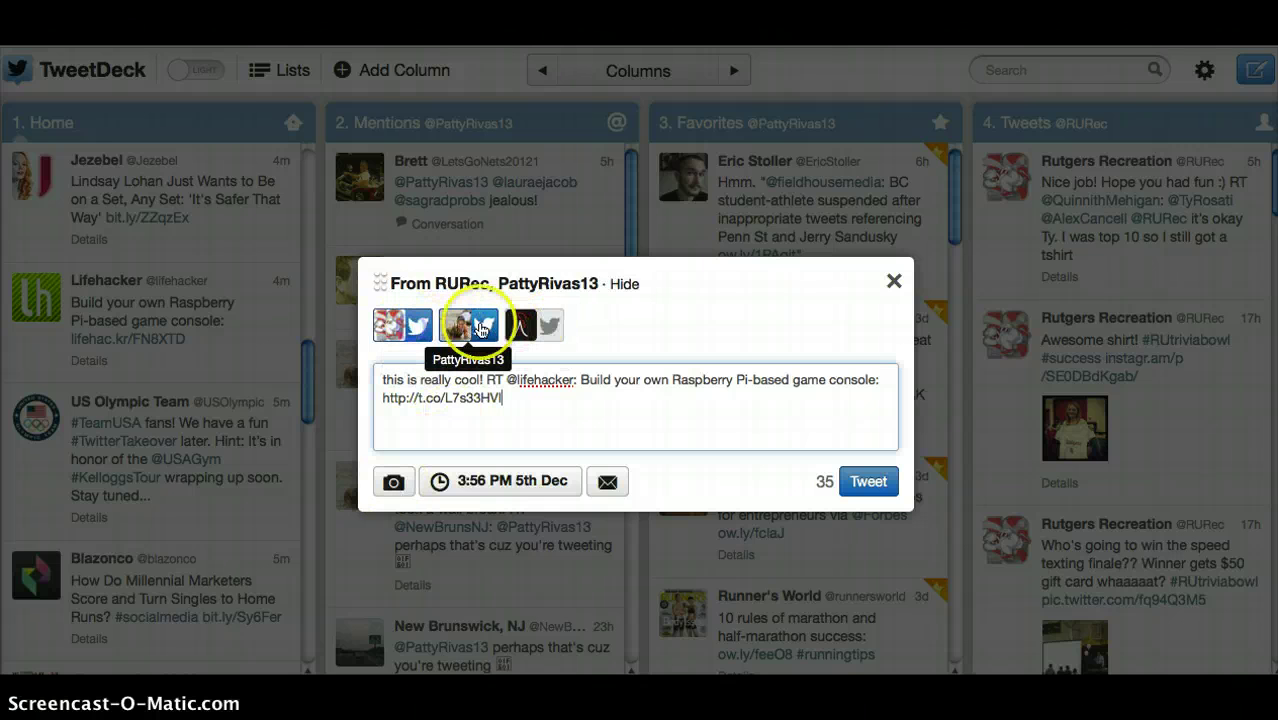
{"action": "left_click", "coordinate": [481, 330]}
{"action": "left_click", "coordinate": [521, 325]}
{"action": "left_click", "coordinate": [430, 328]}
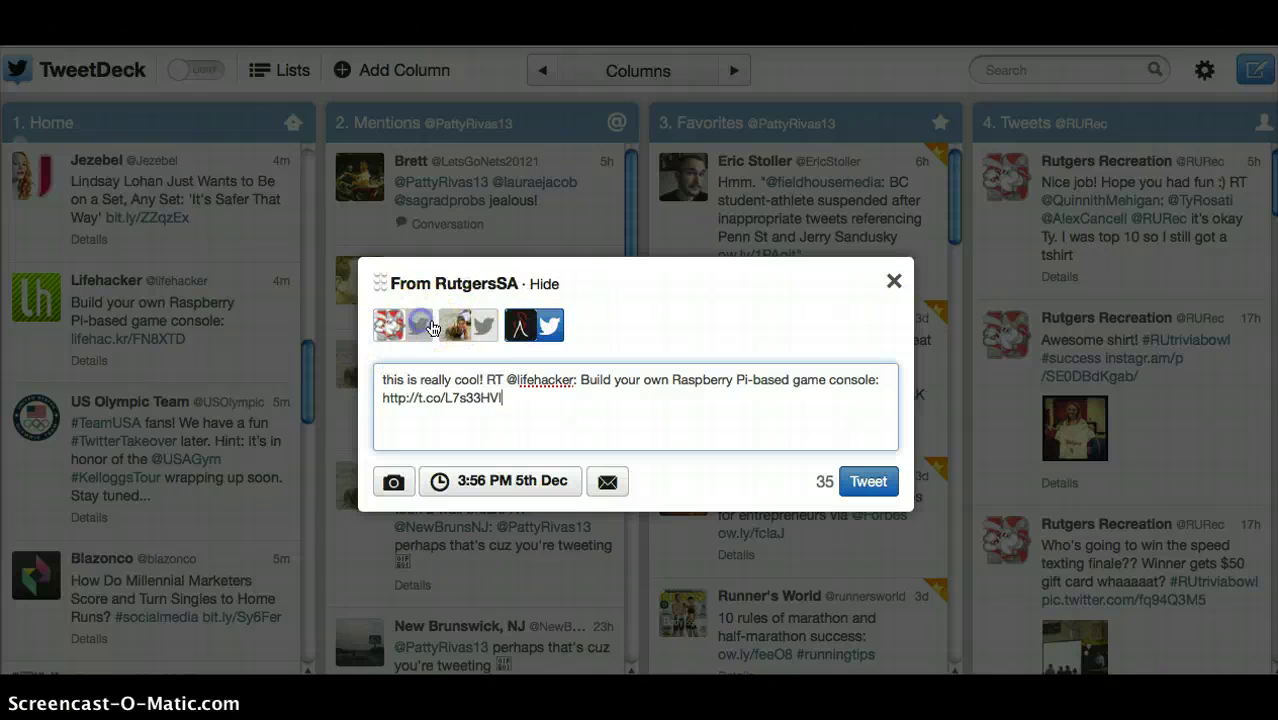
{"action": "left_click", "coordinate": [893, 281]}
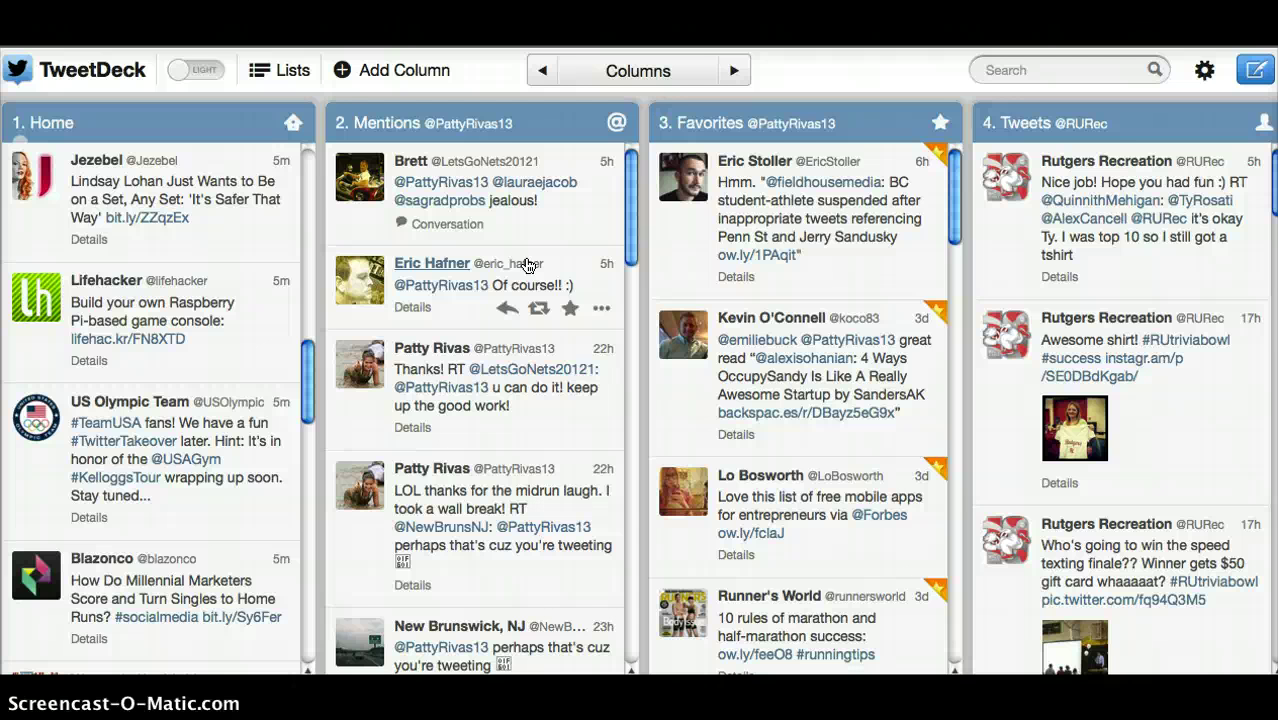
- Look across the favorites, tweets, mentions and interactions columns as far as the "rutgers" search column
{"action": "scroll", "coordinate": [528, 264], "scroll_direction": "right", "scroll_amount": 10}
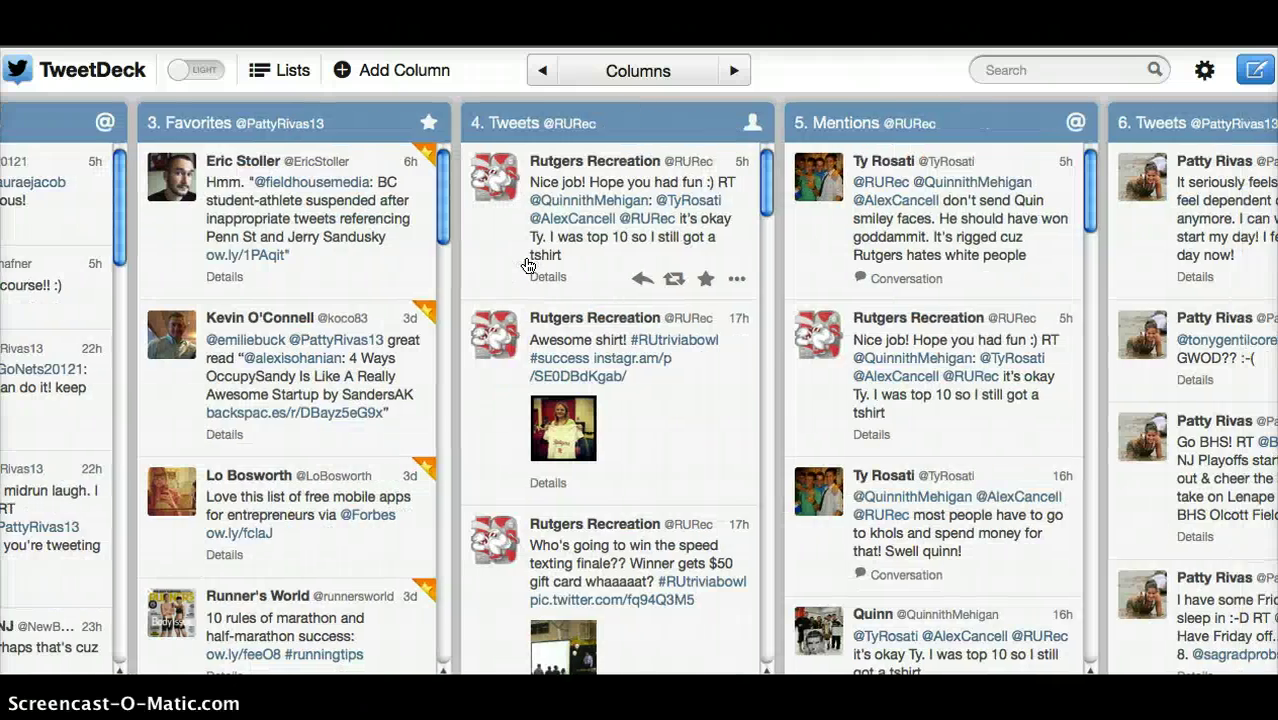
{"action": "scroll", "coordinate": [528, 264], "scroll_direction": "right", "scroll_amount": 5}
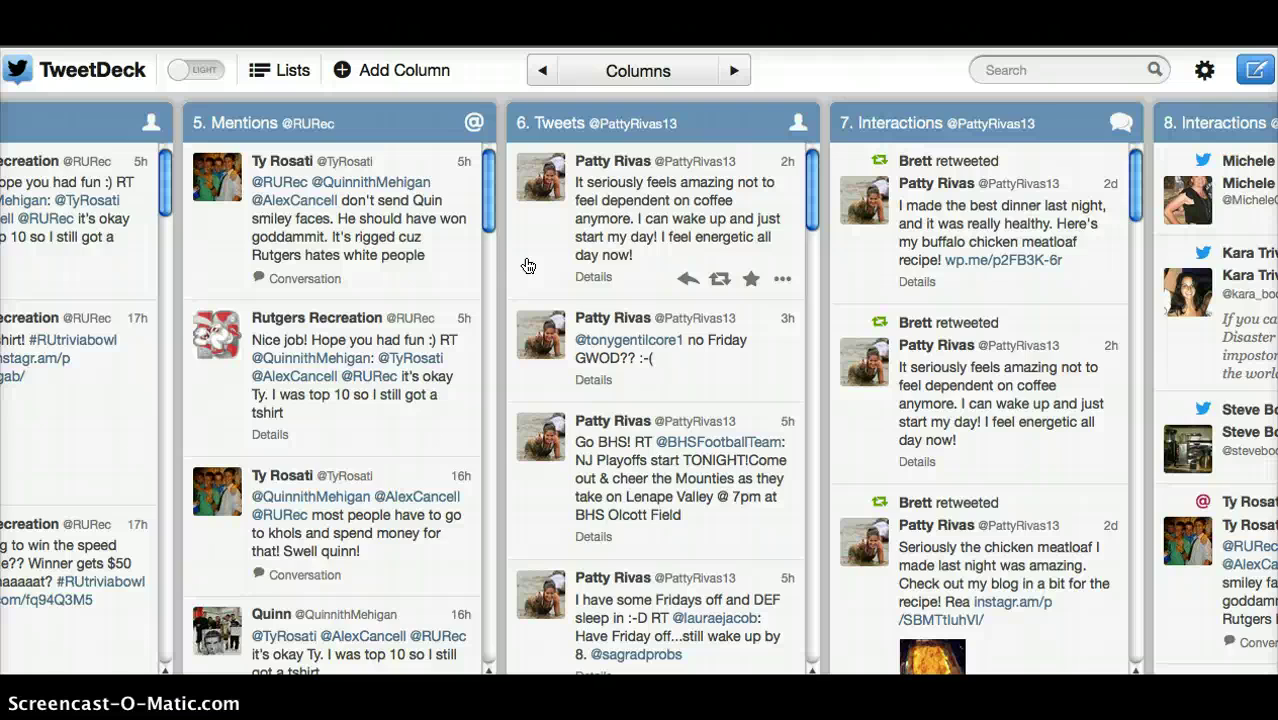
{"action": "scroll", "coordinate": [528, 265], "scroll_direction": "right", "scroll_amount": 5}
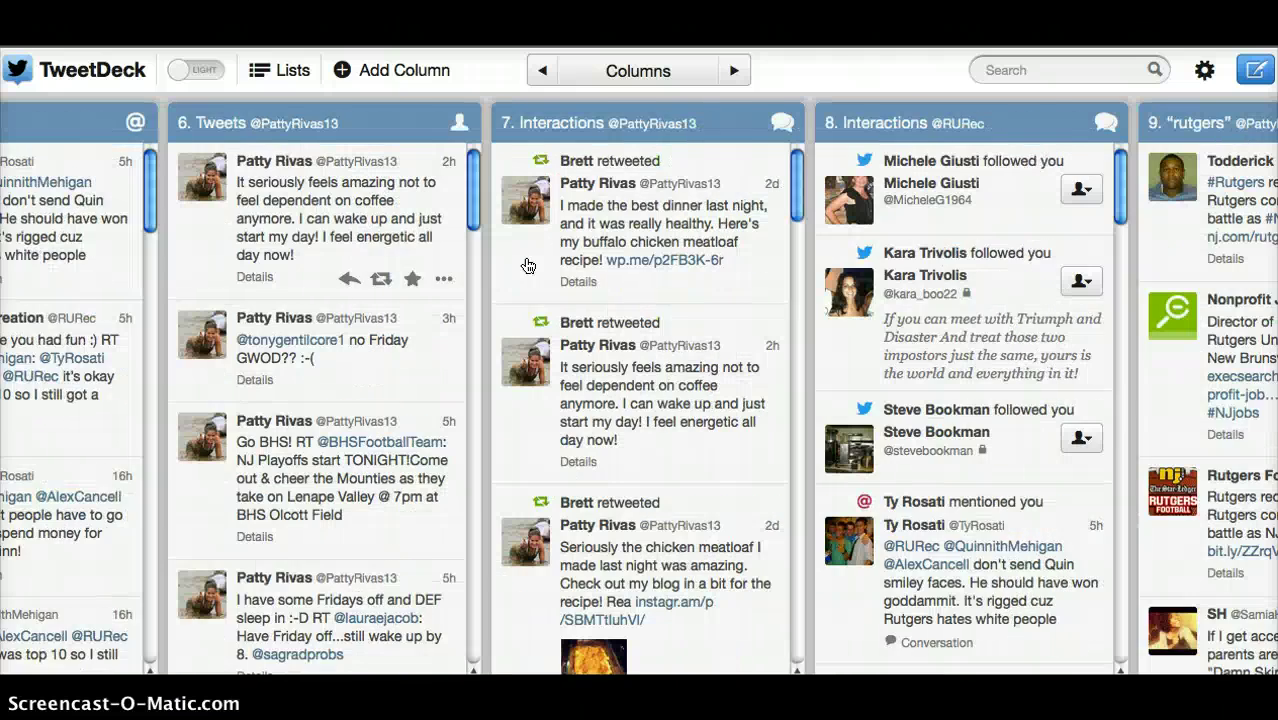
{"action": "scroll", "coordinate": [528, 265], "scroll_direction": "right", "scroll_amount": 4}
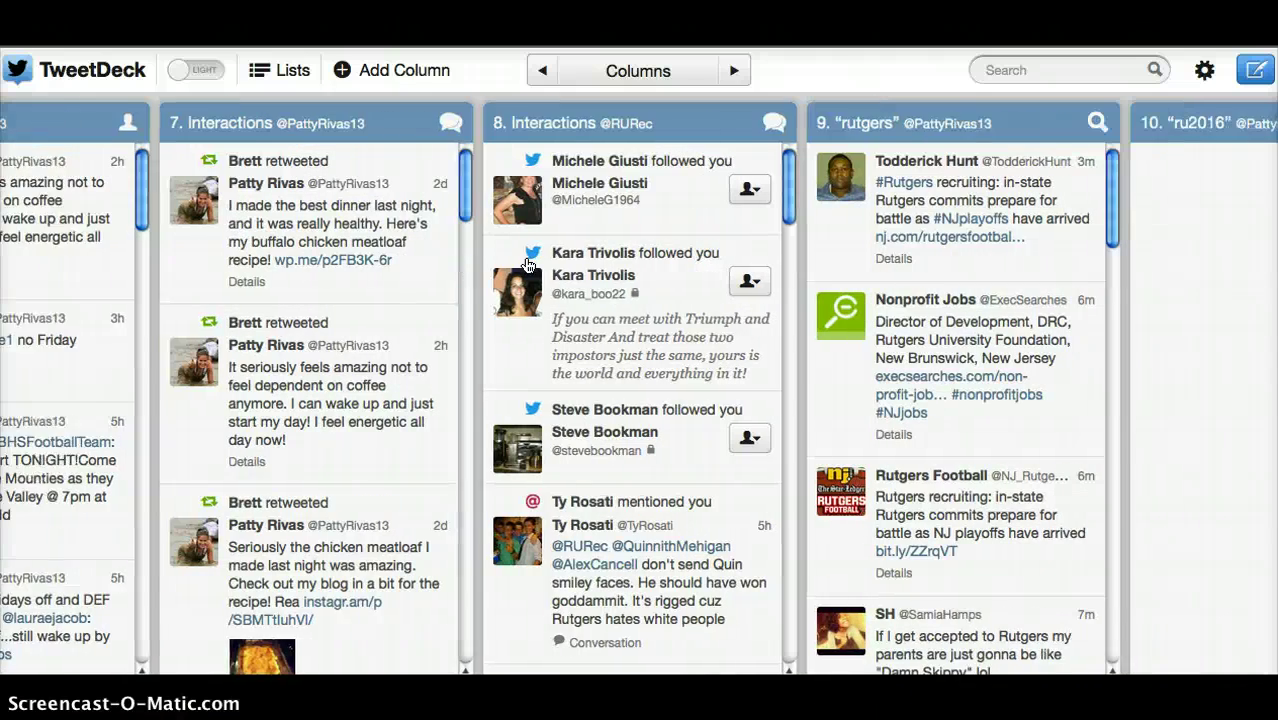
{"action": "scroll", "coordinate": [528, 265], "scroll_direction": "right", "scroll_amount": 5}
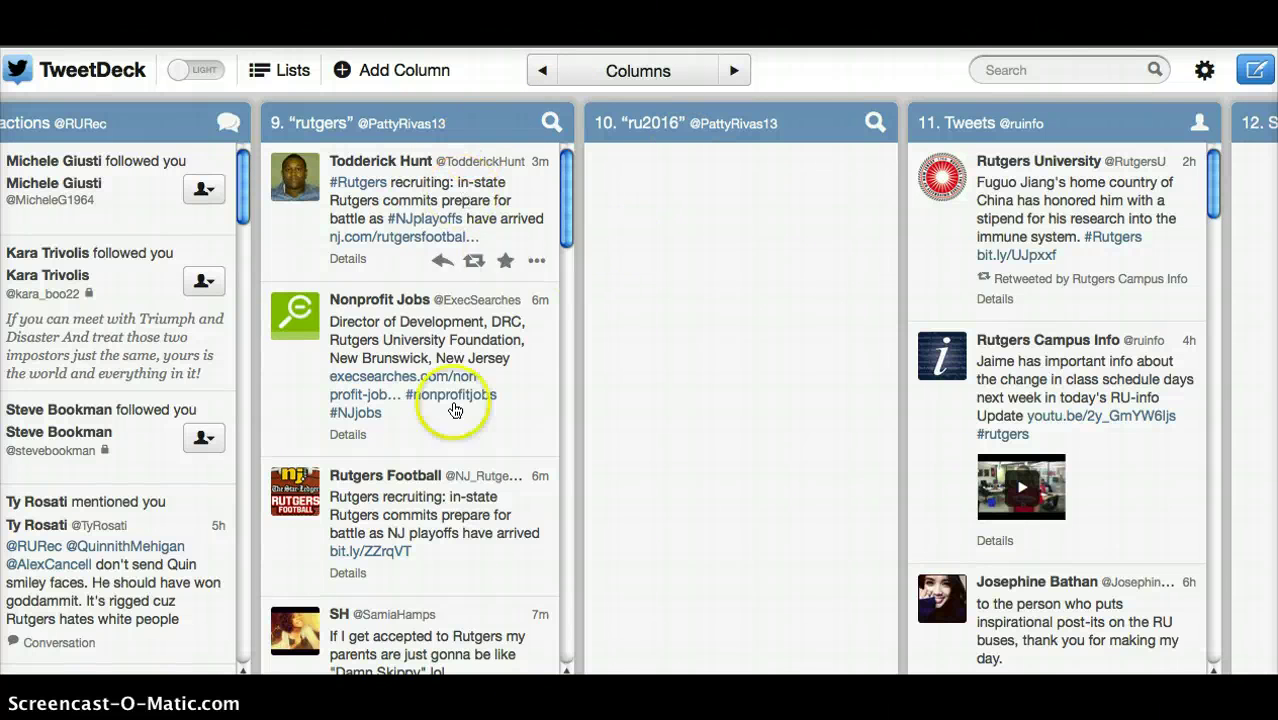
- Examine the "rutgers" search column for tweets about being accepted to the school
{"action": "scroll", "coordinate": [440, 320], "scroll_direction": "down", "scroll_amount": 4}
{"action": "scroll", "coordinate": [440, 335], "scroll_direction": "down", "scroll_amount": 8}
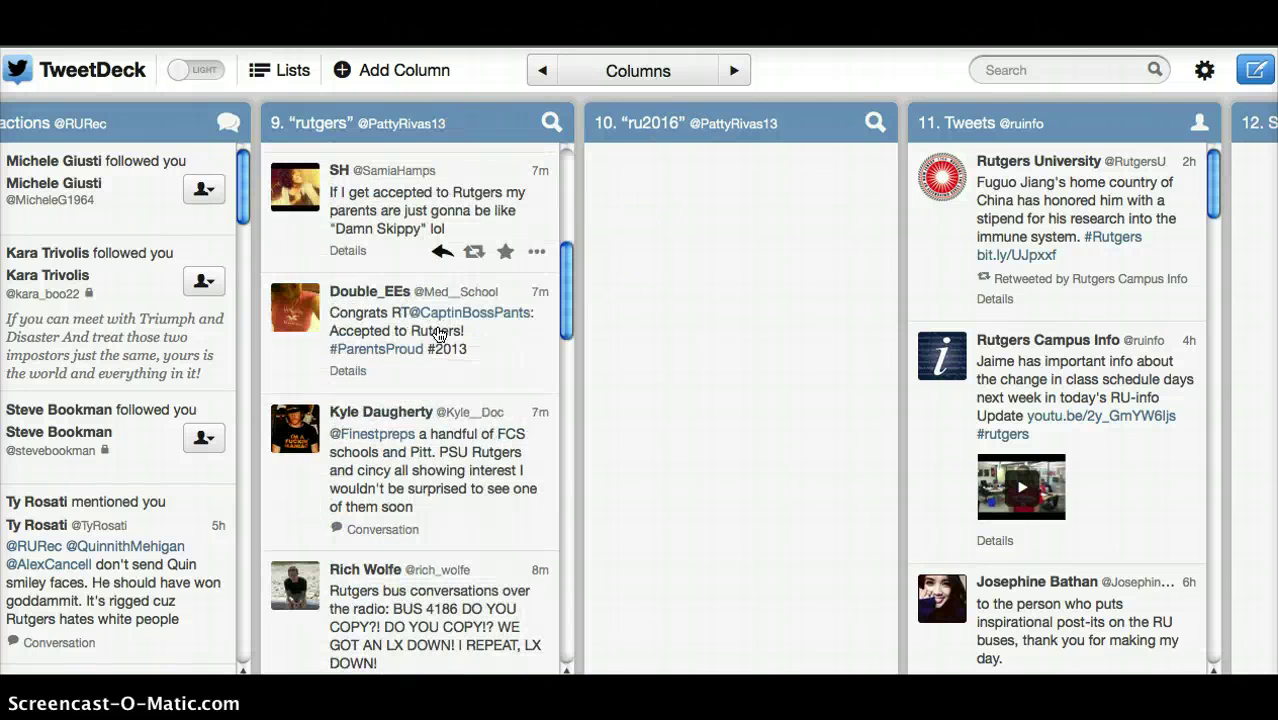
{"action": "scroll", "coordinate": [440, 335], "scroll_direction": "up", "scroll_amount": 12}
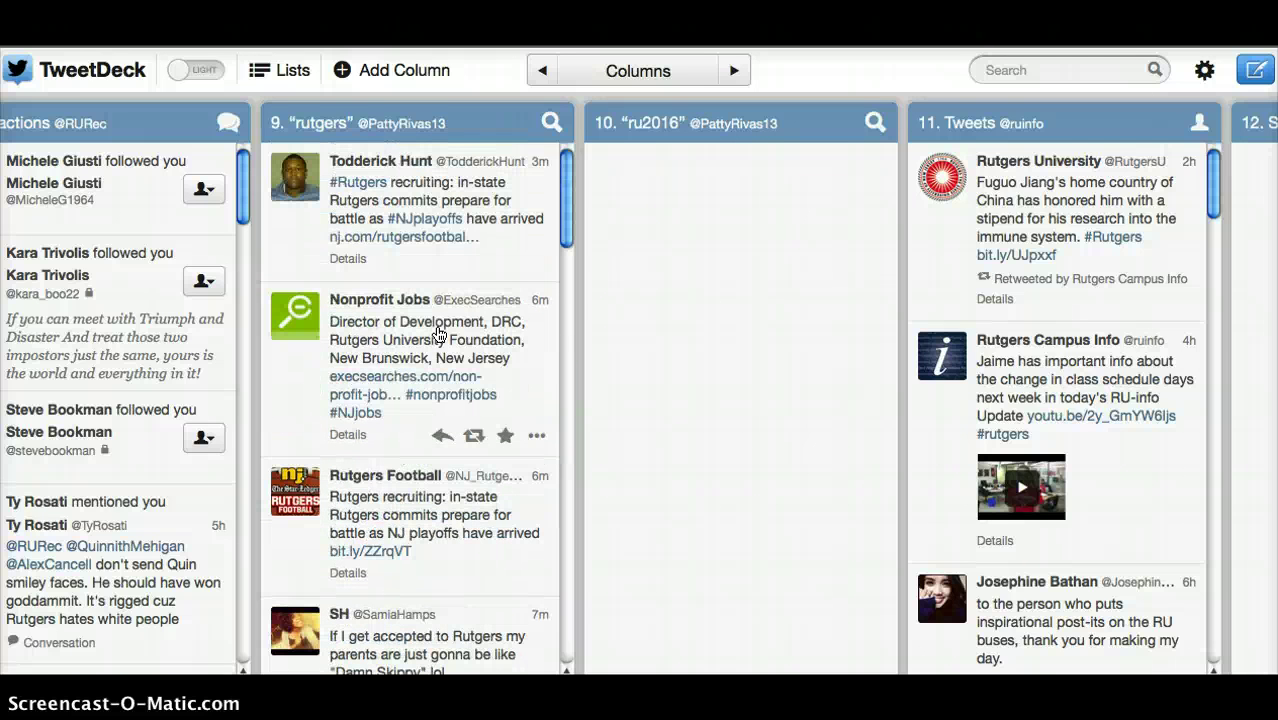
- View the column types available for a new column and close the dialog without adding one
{"action": "left_click", "coordinate": [403, 74]}
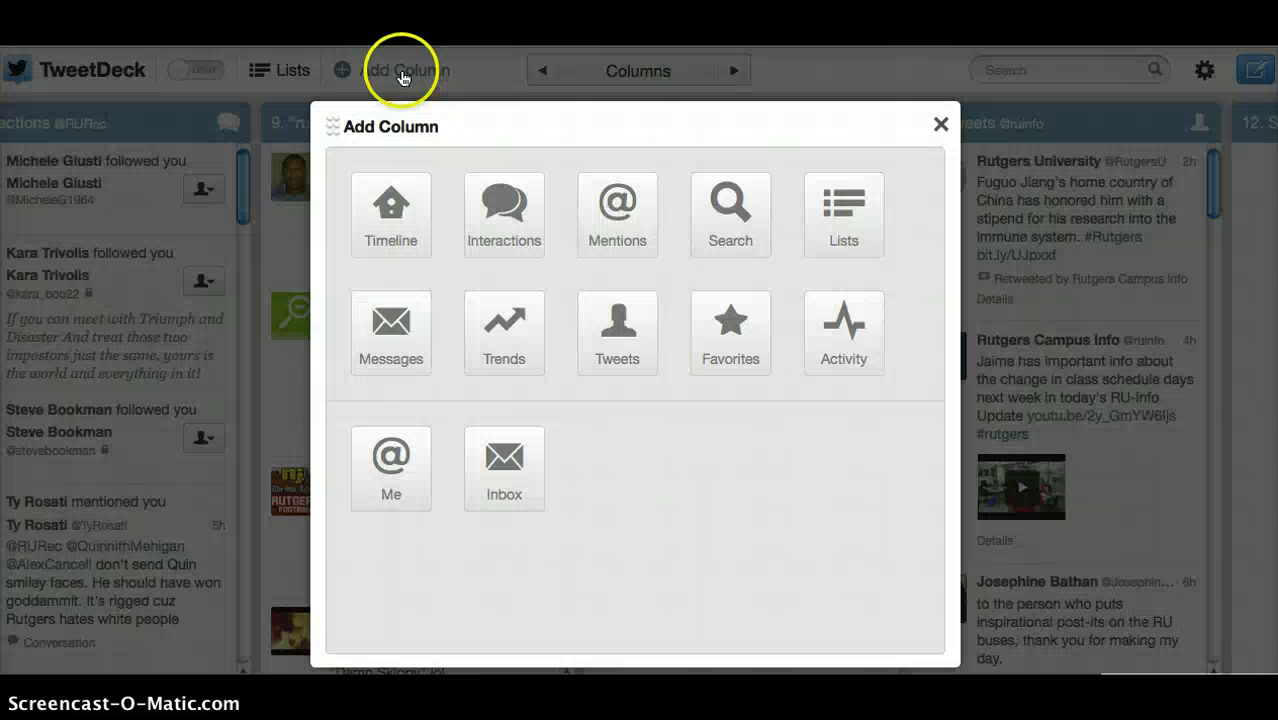
{"action": "left_click", "coordinate": [940, 126]}
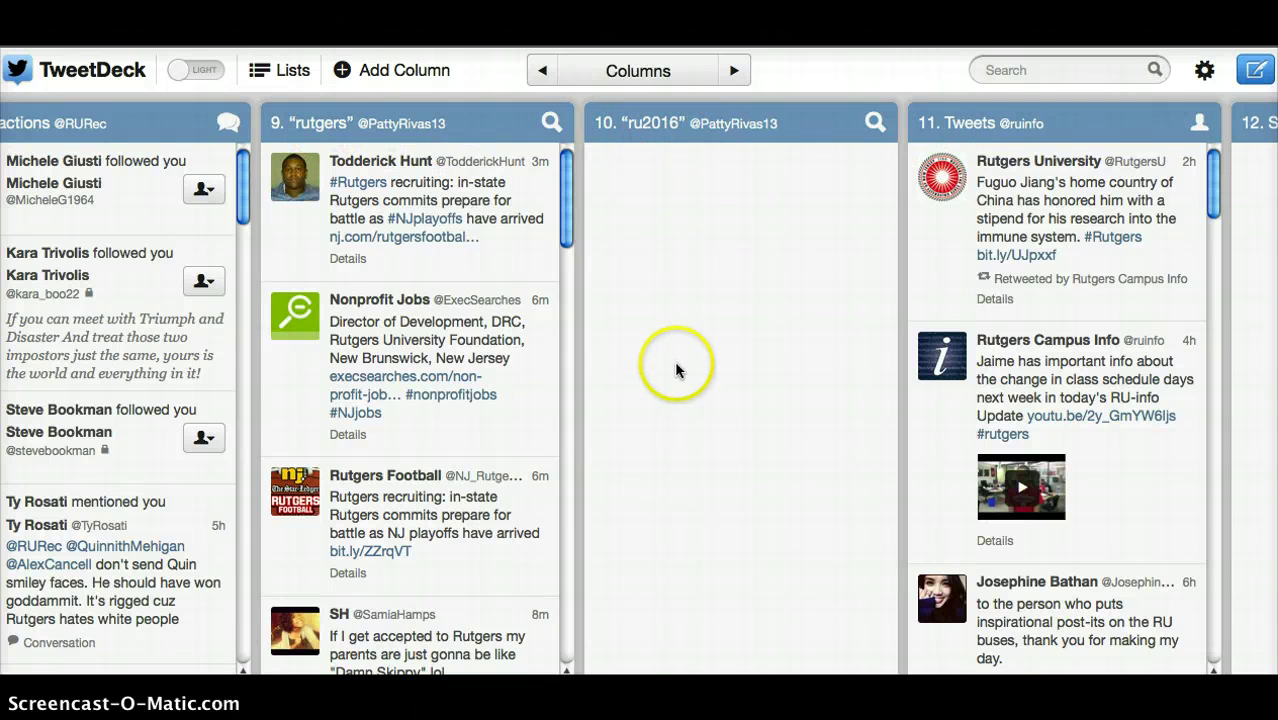
{"action": "scroll", "coordinate": [688, 290], "scroll_direction": "right", "scroll_amount": 3}
{"action": "scroll", "coordinate": [688, 293], "scroll_direction": "right", "scroll_amount": 6}
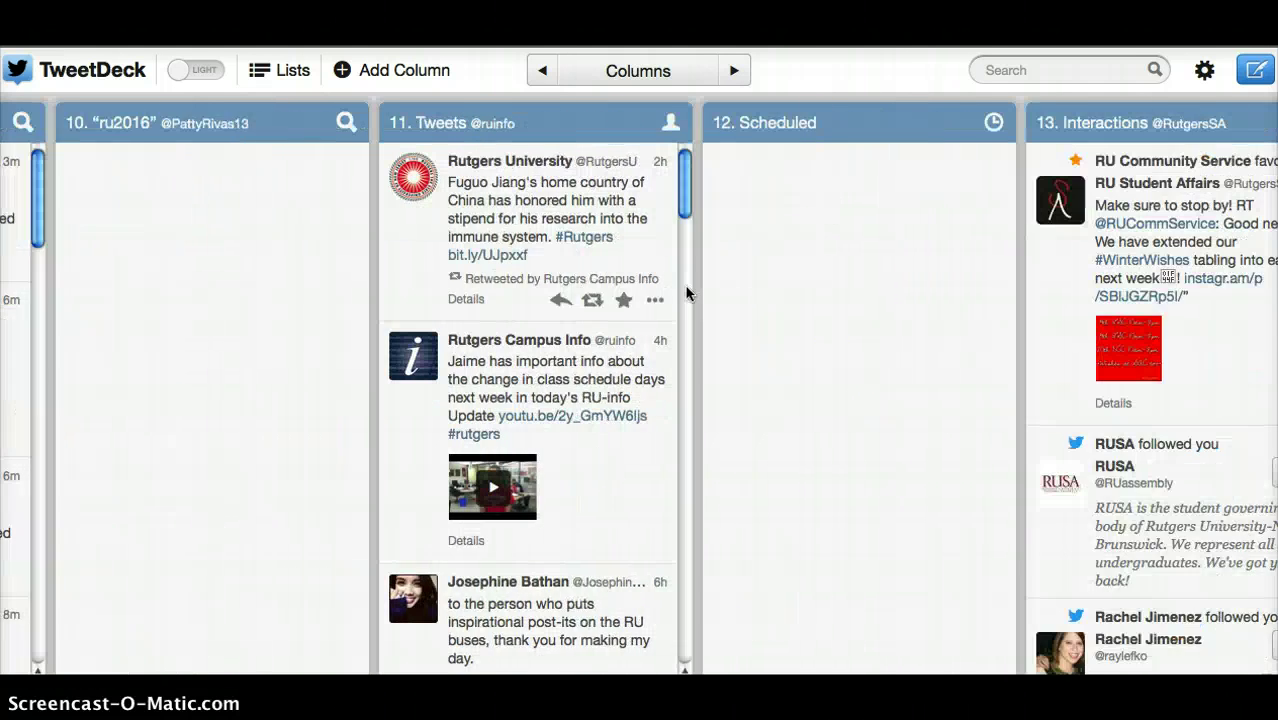
{"action": "scroll", "coordinate": [686, 293], "scroll_direction": "left", "scroll_amount": 12}
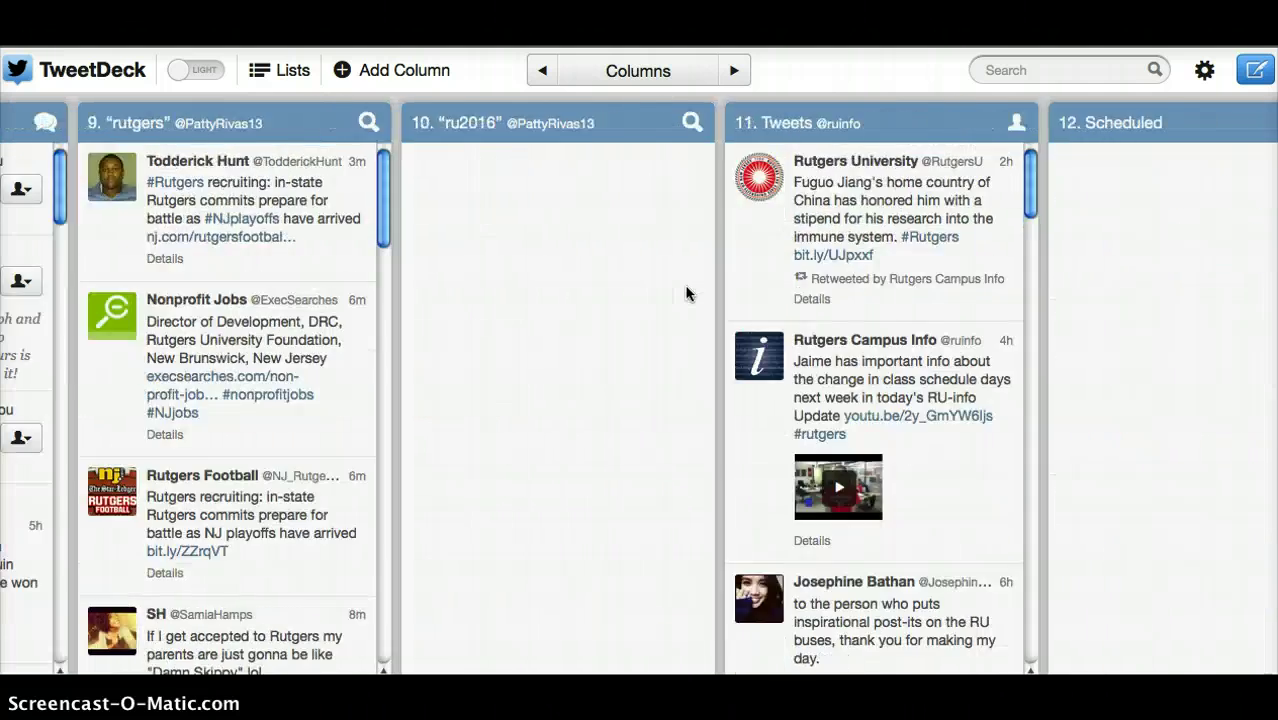
- Read through the recent tweets in the "rutgers" search column and return to its newest ones
{"action": "scroll", "coordinate": [686, 290], "scroll_direction": "right", "scroll_amount": 5}
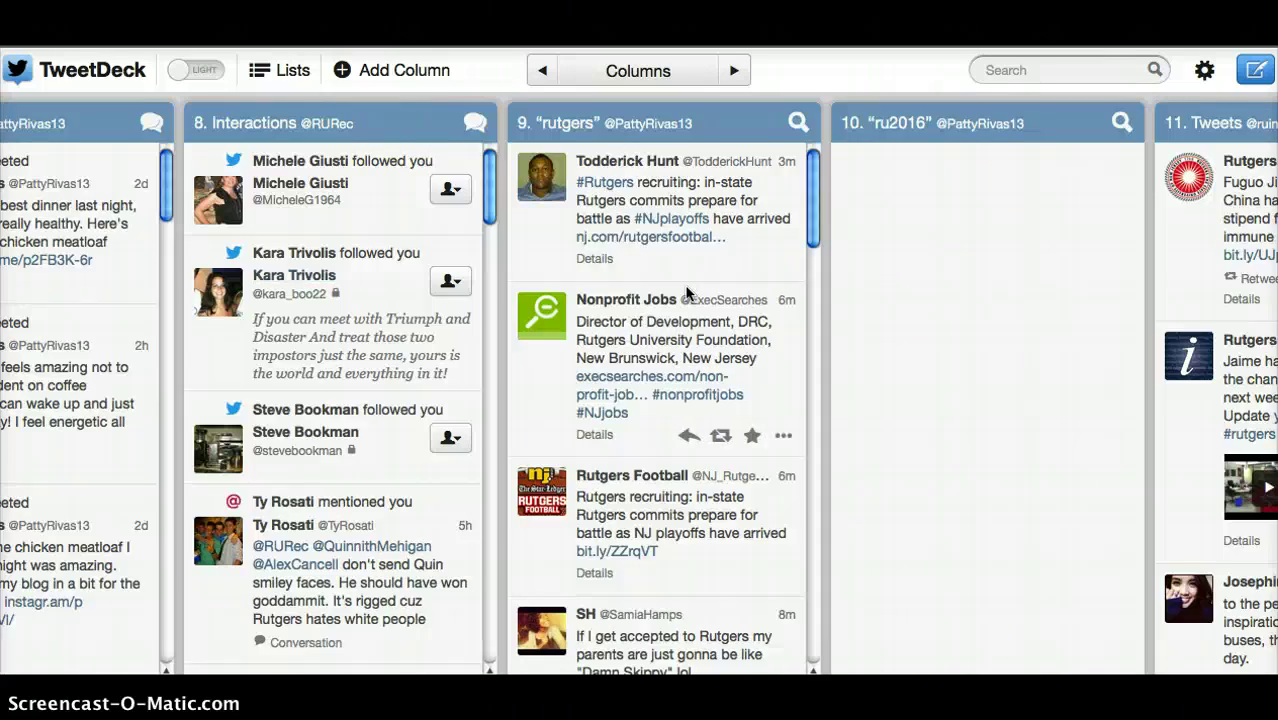
{"action": "scroll", "coordinate": [503, 244], "scroll_direction": "down", "scroll_amount": 1}
{"action": "scroll", "coordinate": [503, 244], "scroll_direction": "down", "scroll_amount": 3}
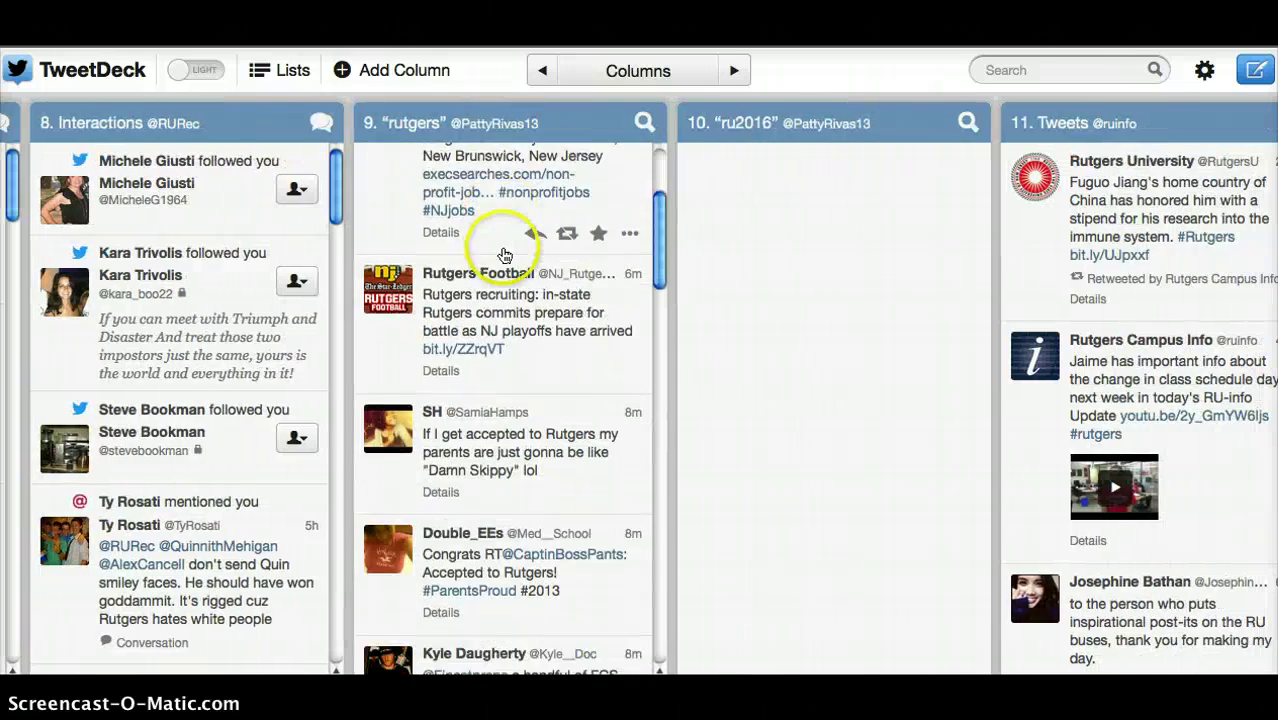
{"action": "scroll", "coordinate": [503, 257], "scroll_direction": "down", "scroll_amount": 3}
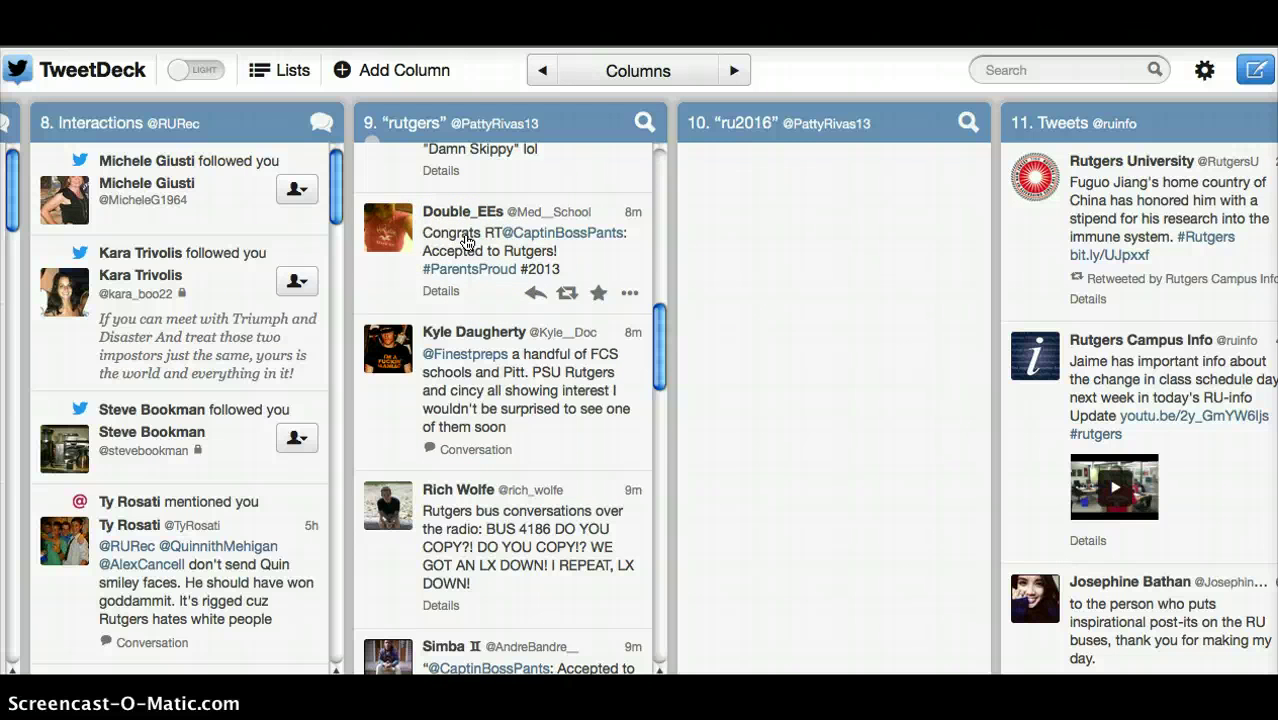
{"action": "scroll", "coordinate": [466, 242], "scroll_direction": "down", "scroll_amount": 5}
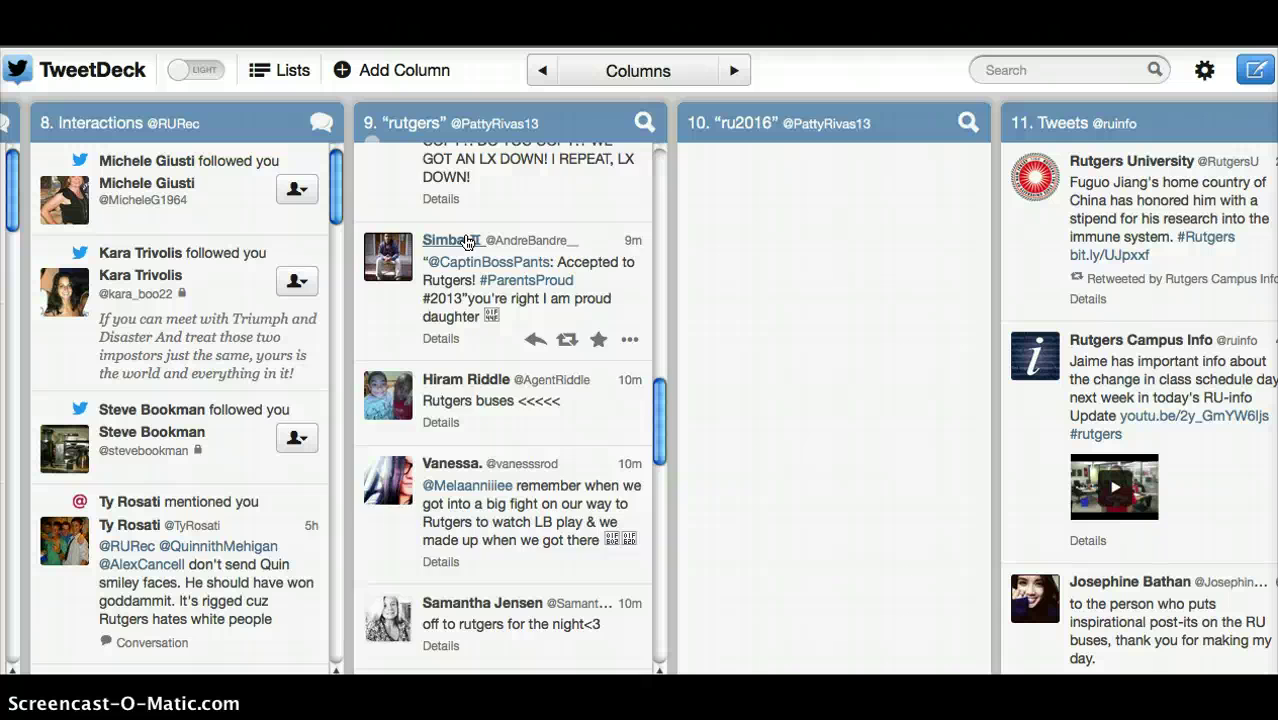
{"action": "scroll", "coordinate": [466, 242], "scroll_direction": "up", "scroll_amount": 10}
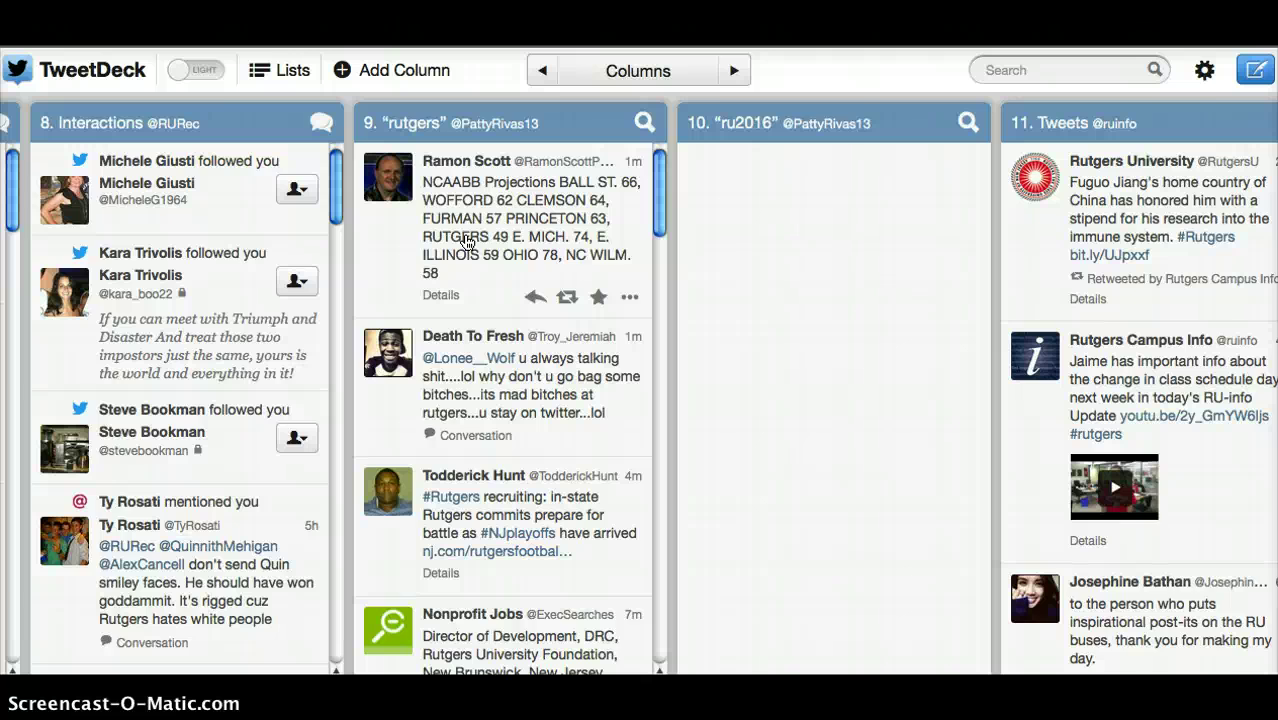
{"action": "scroll", "coordinate": [466, 242], "scroll_direction": "right", "scroll_amount": 5}
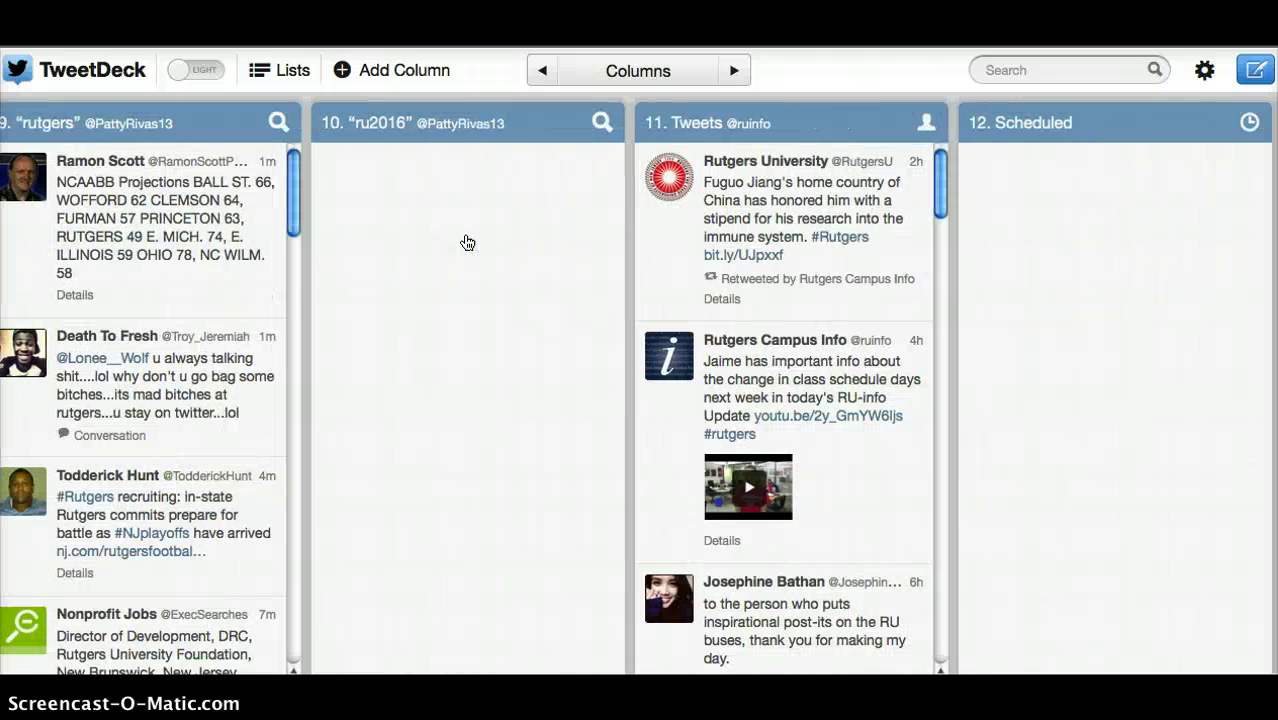
{"action": "scroll", "coordinate": [466, 242], "scroll_direction": "right", "scroll_amount": 10}
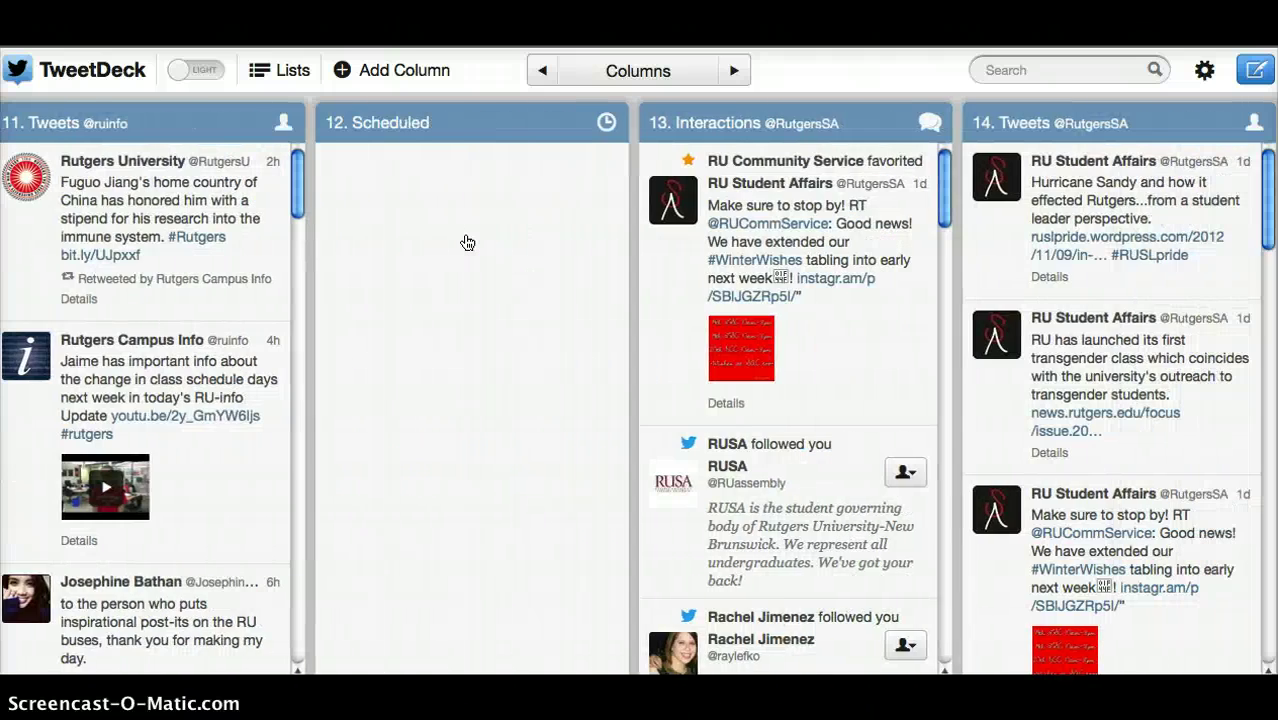
{"action": "scroll", "coordinate": [466, 242], "scroll_direction": "left", "scroll_amount": 20}
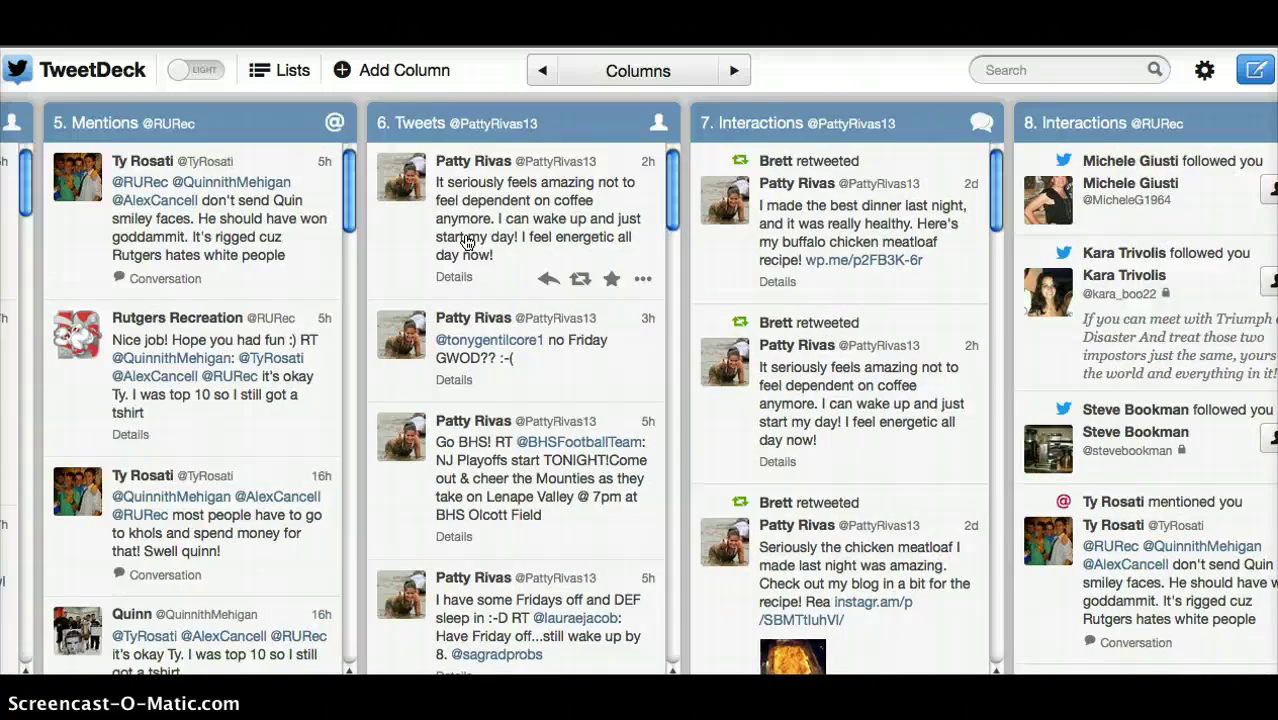
{"action": "scroll", "coordinate": [466, 242], "scroll_direction": "left", "scroll_amount": 15}
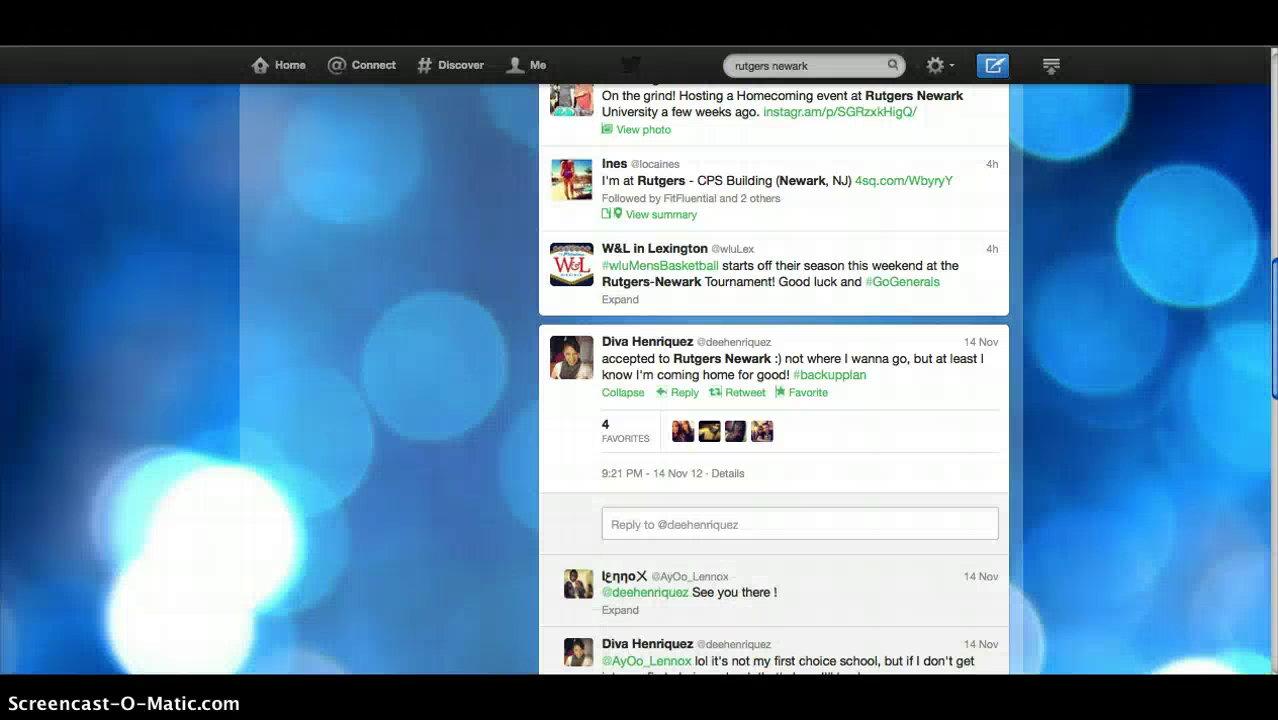
- Look back up the "rutgers newark" search results on Twitter
{"action": "scroll", "coordinate": [856, 242], "scroll_direction": "up", "scroll_amount": 10}
{"action": "left_click", "coordinate": [805, 190]}
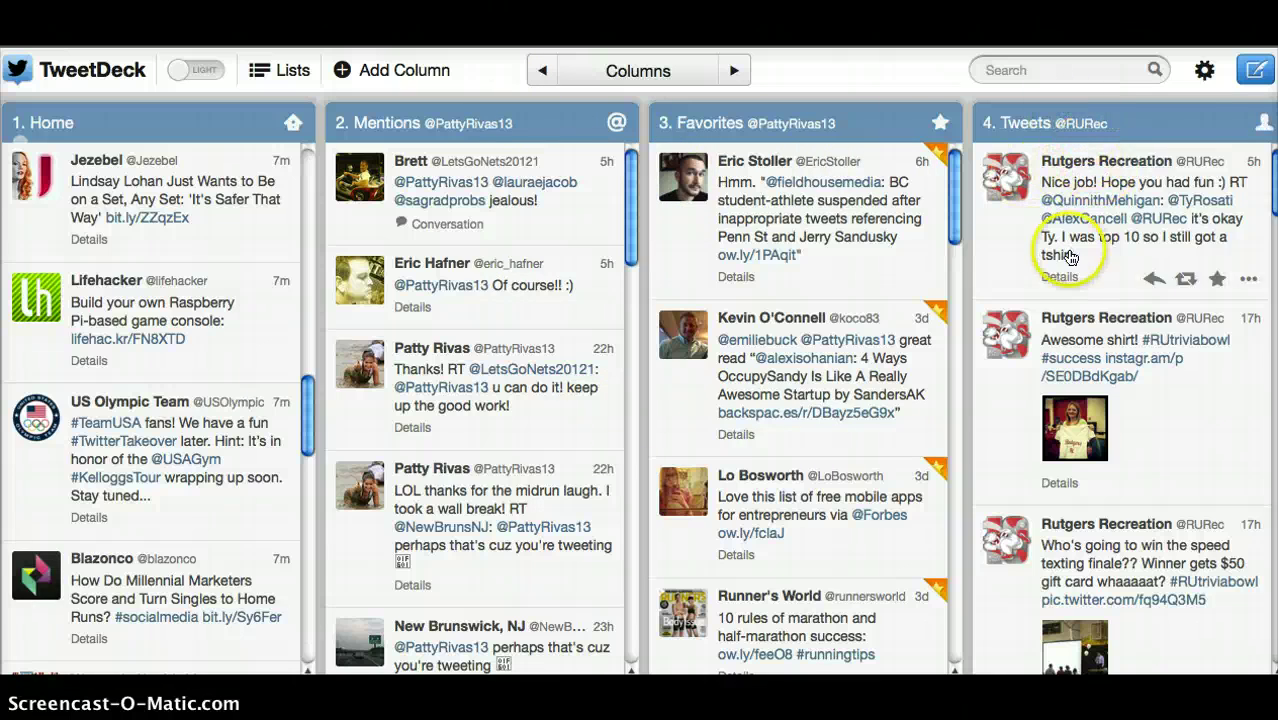
{"action": "scroll", "coordinate": [950, 280], "scroll_direction": "right", "scroll_amount": 6}
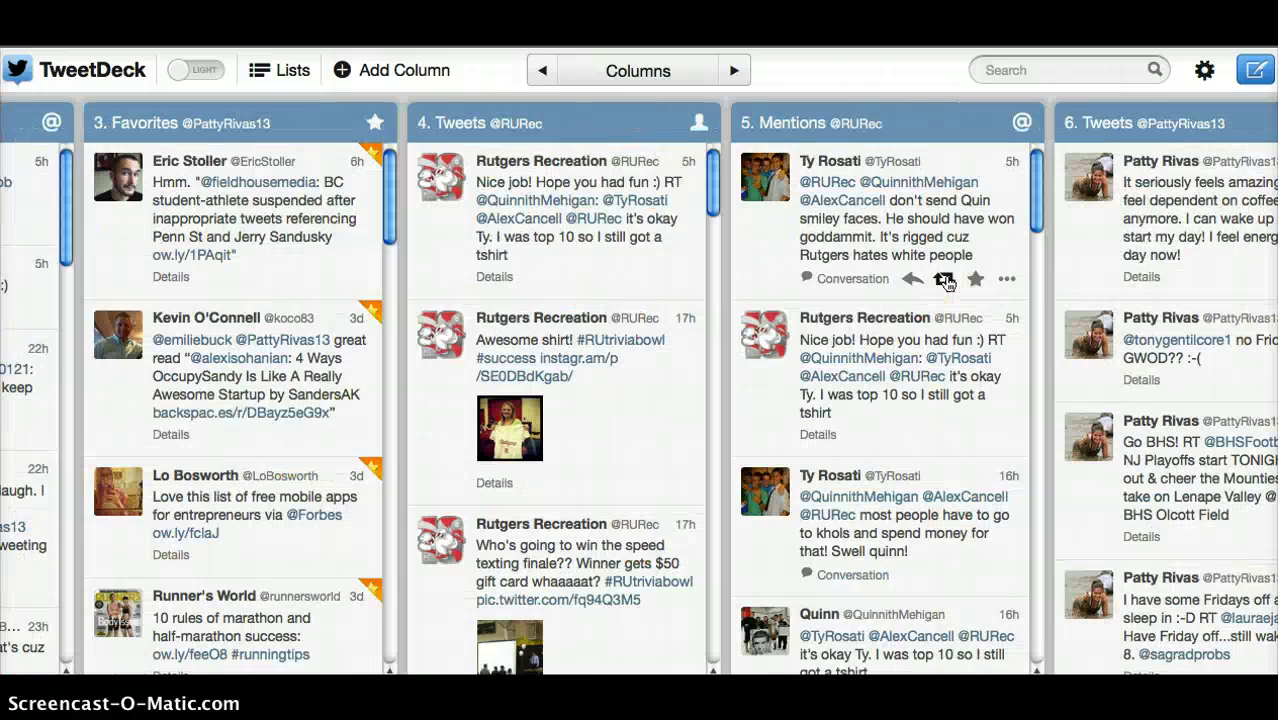
{"action": "scroll", "coordinate": [946, 282], "scroll_direction": "right", "scroll_amount": 8}
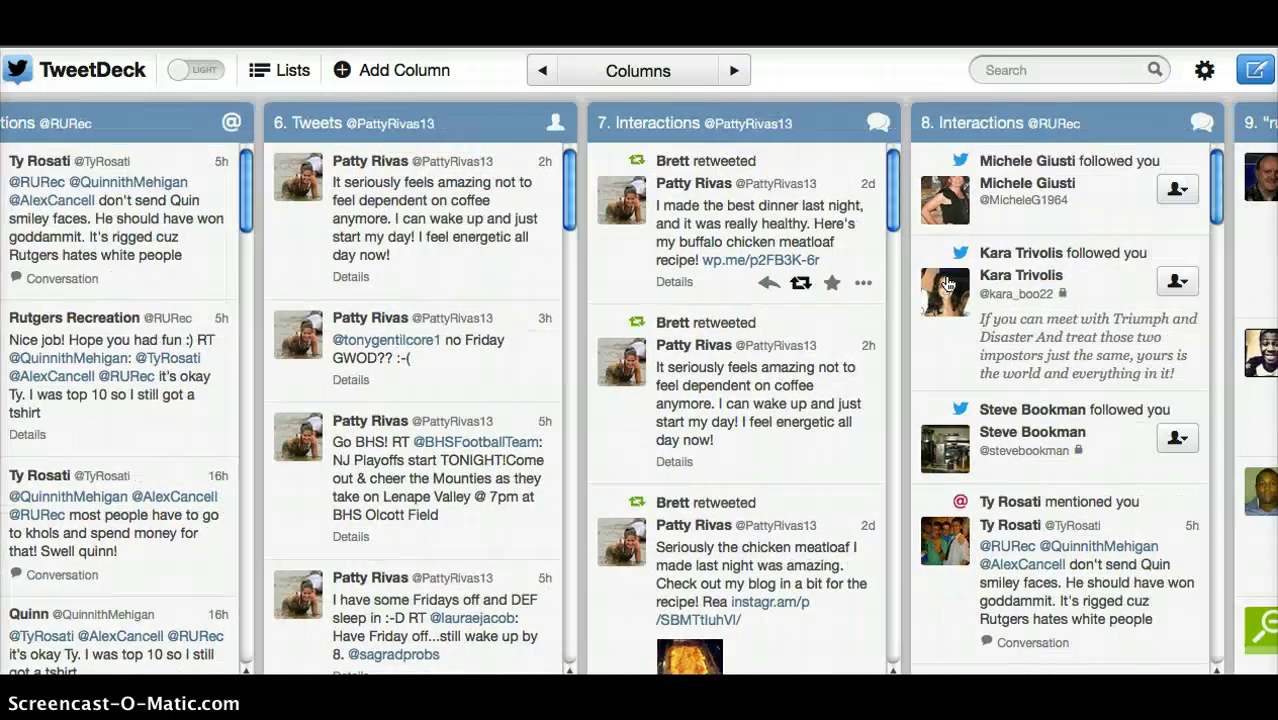
{"action": "scroll", "coordinate": [736, 491], "scroll_direction": "right", "scroll_amount": 5}
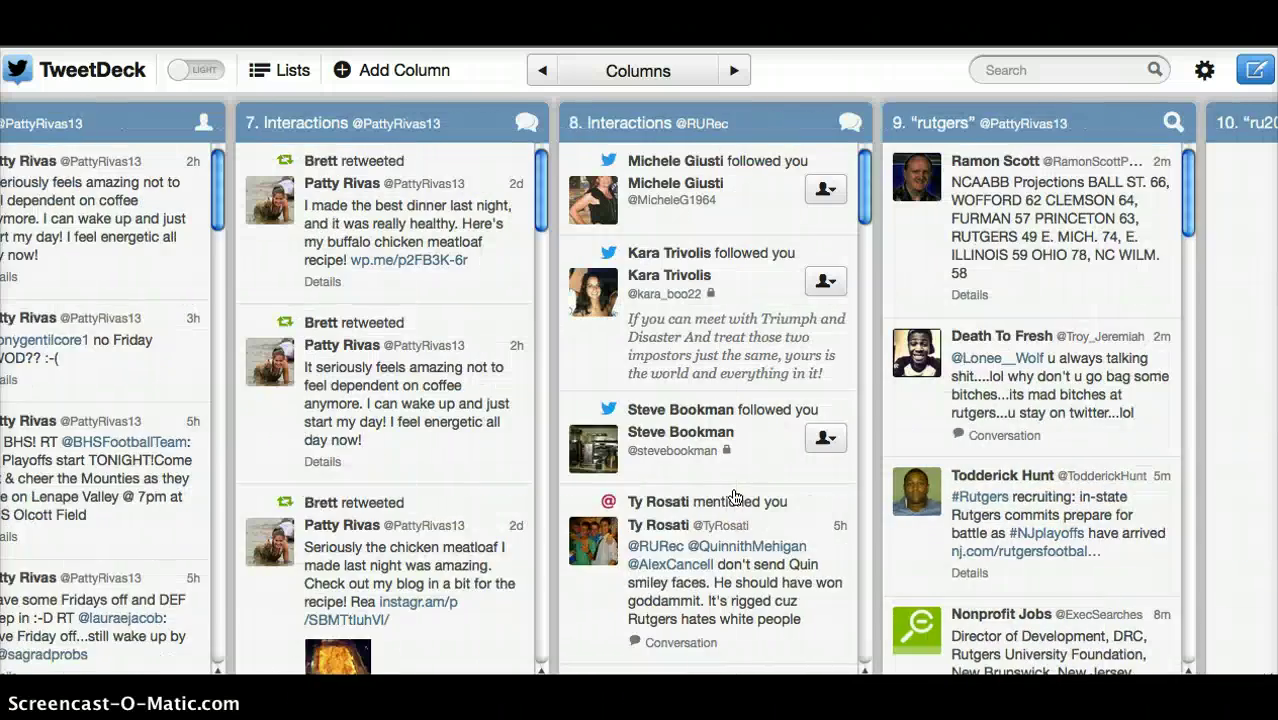
{"action": "scroll", "coordinate": [735, 495], "scroll_direction": "right", "scroll_amount": 3}
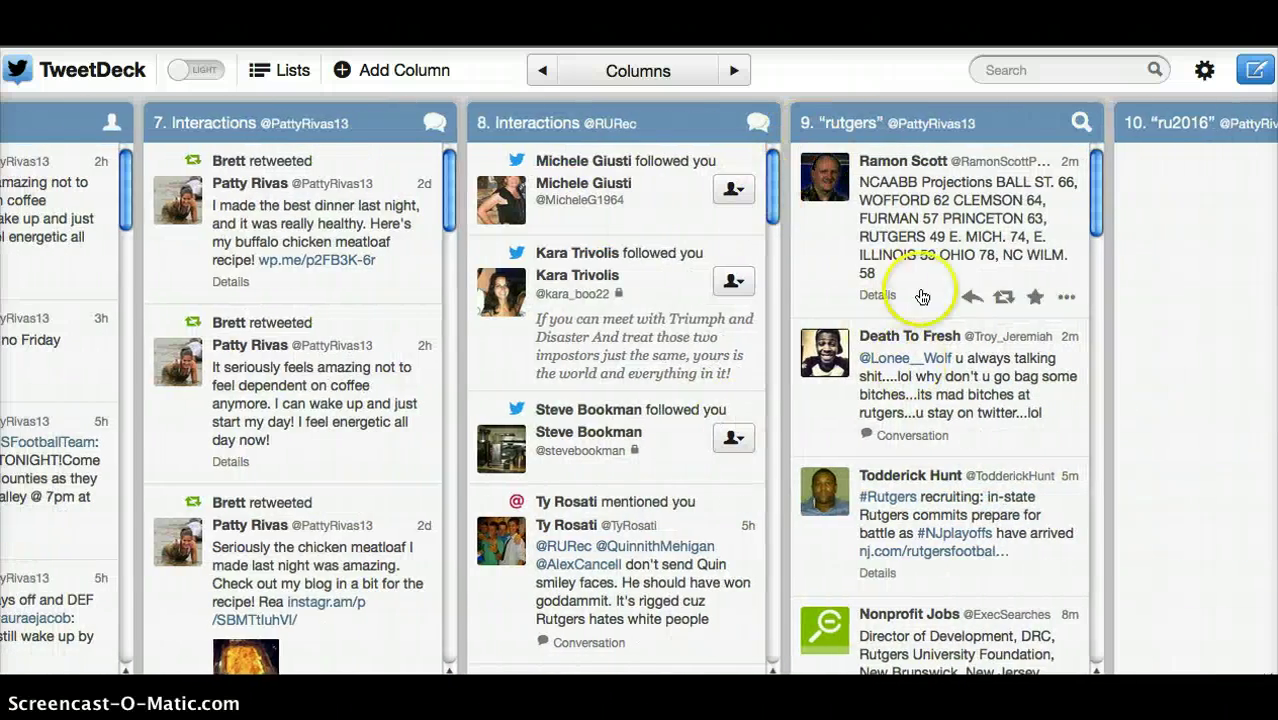
{"action": "scroll", "coordinate": [1145, 290], "scroll_direction": "left", "scroll_amount": 1}
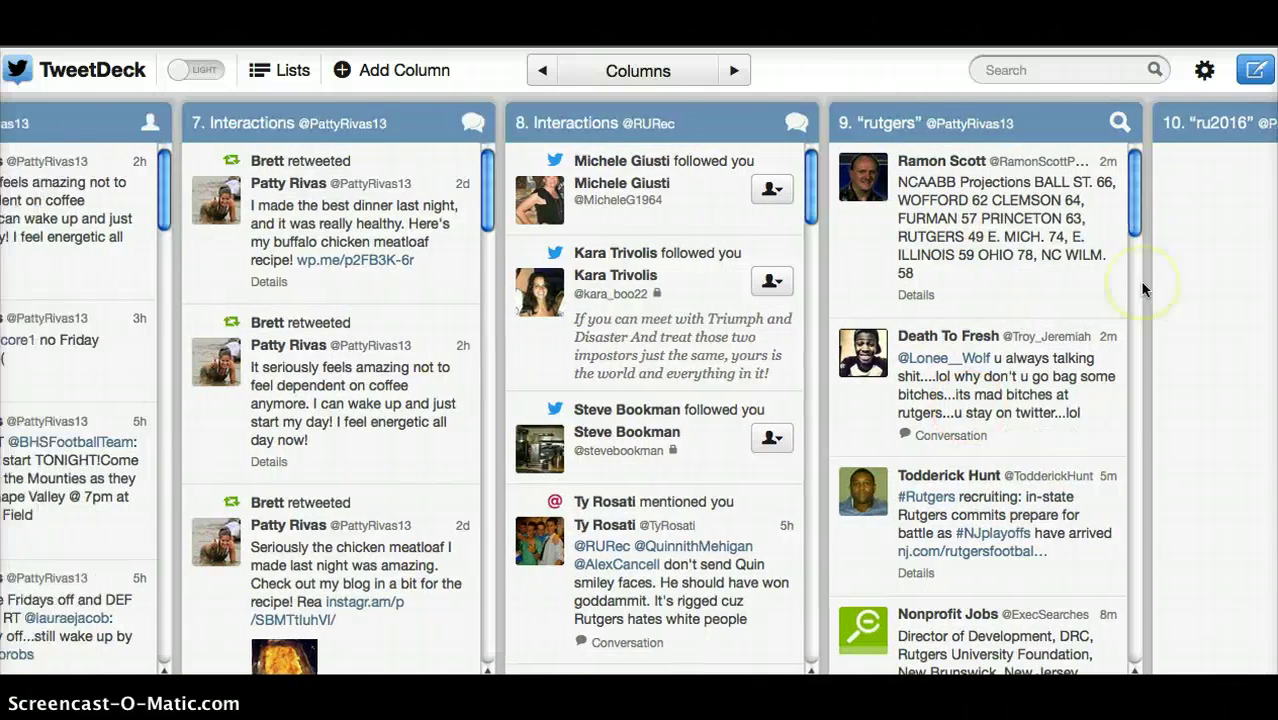
{"action": "scroll", "coordinate": [1145, 290], "scroll_direction": "left", "scroll_amount": 15}
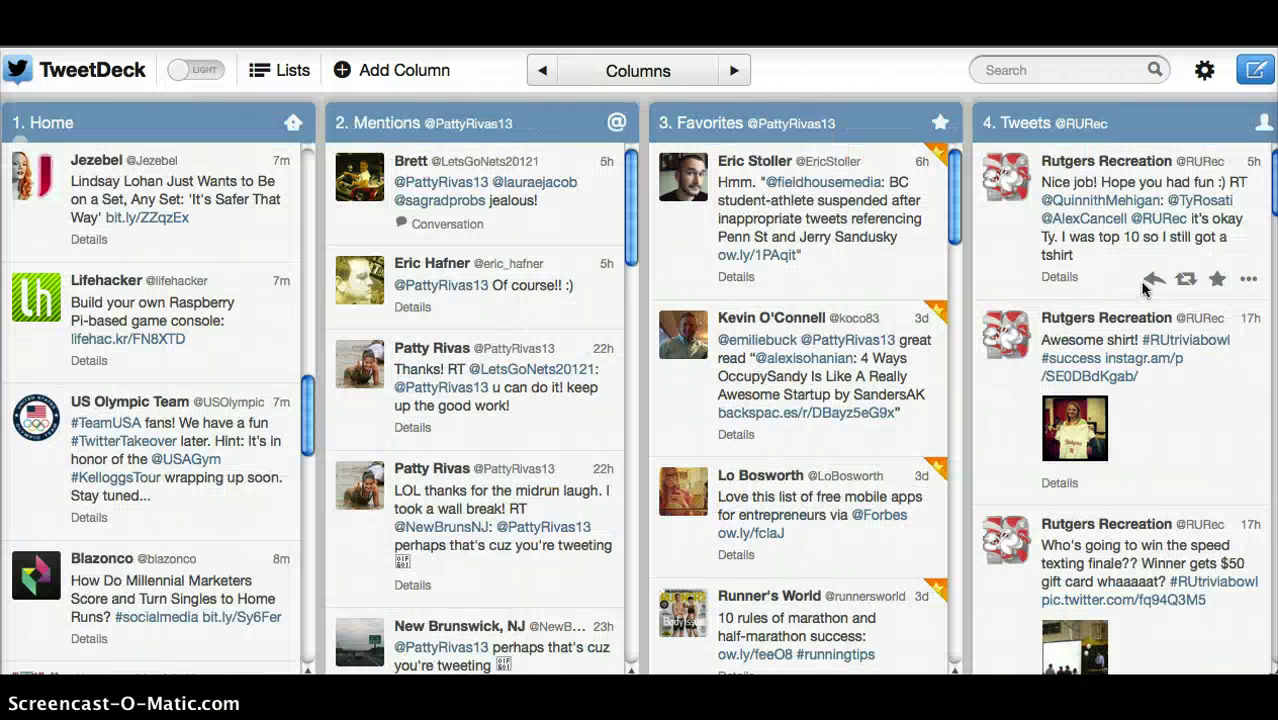